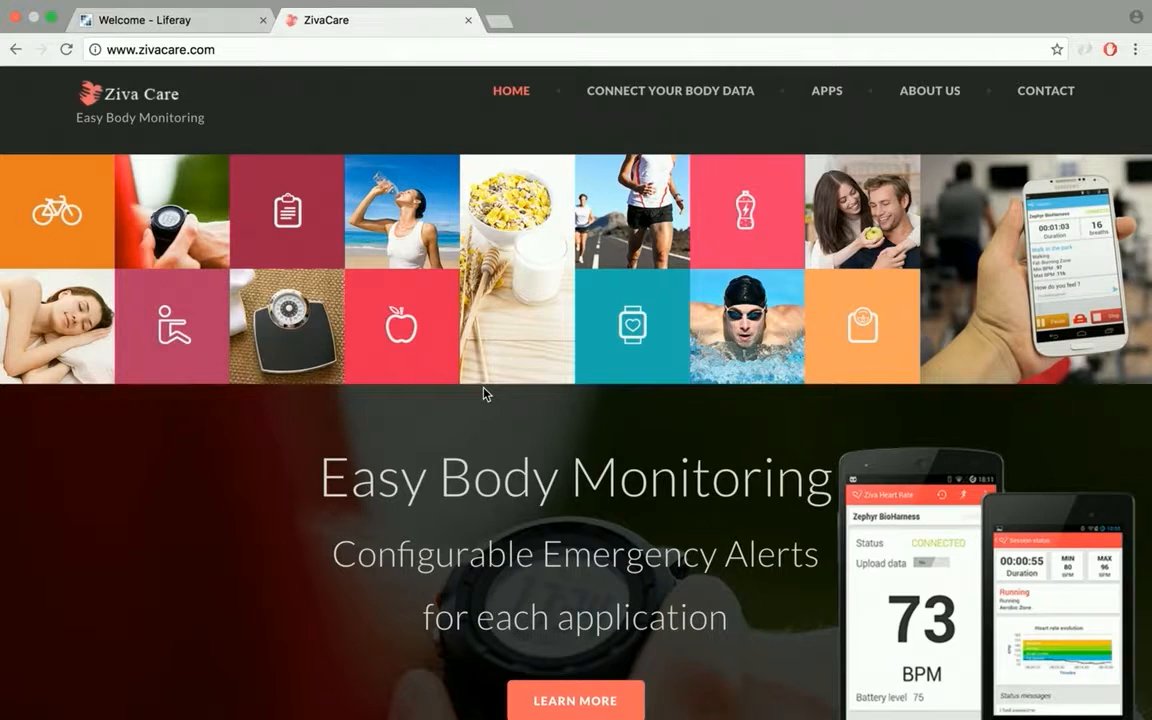
Step: Switch to the Liferay portal and view the Ziva Care Configuration endpoints and portal source name in the Control Panel
{"action": "left_click", "coordinate": [224, 19]}
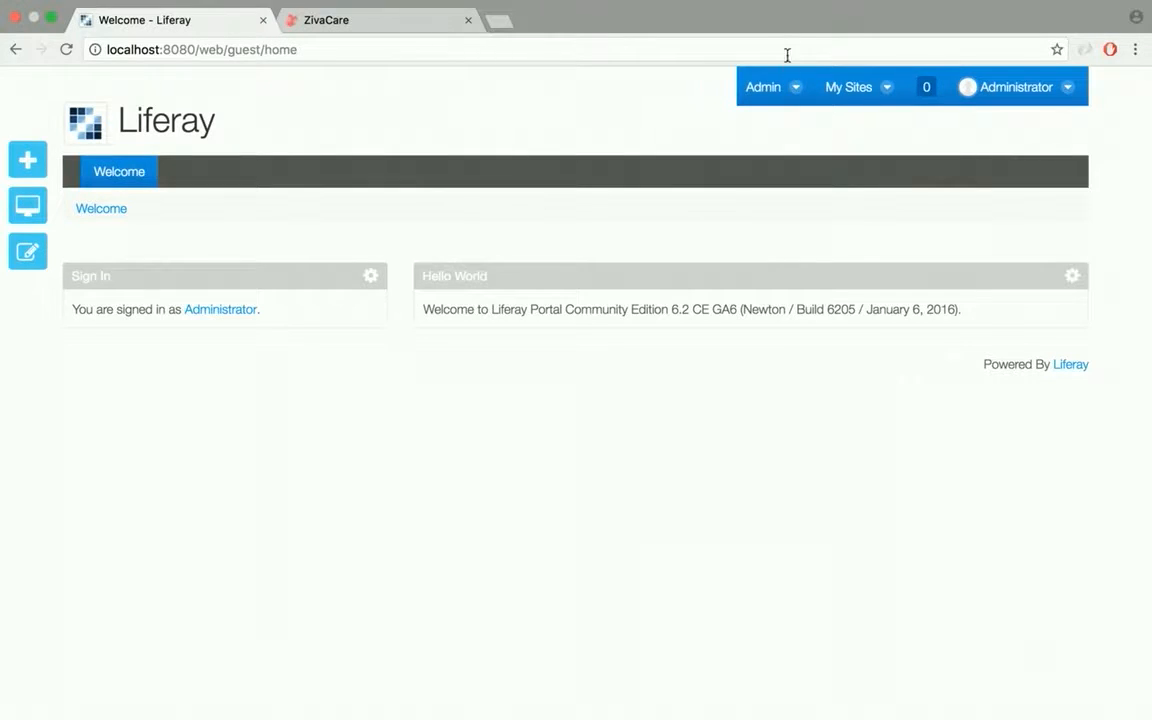
{"action": "left_click", "coordinate": [764, 87]}
{"action": "left_click", "coordinate": [802, 266]}
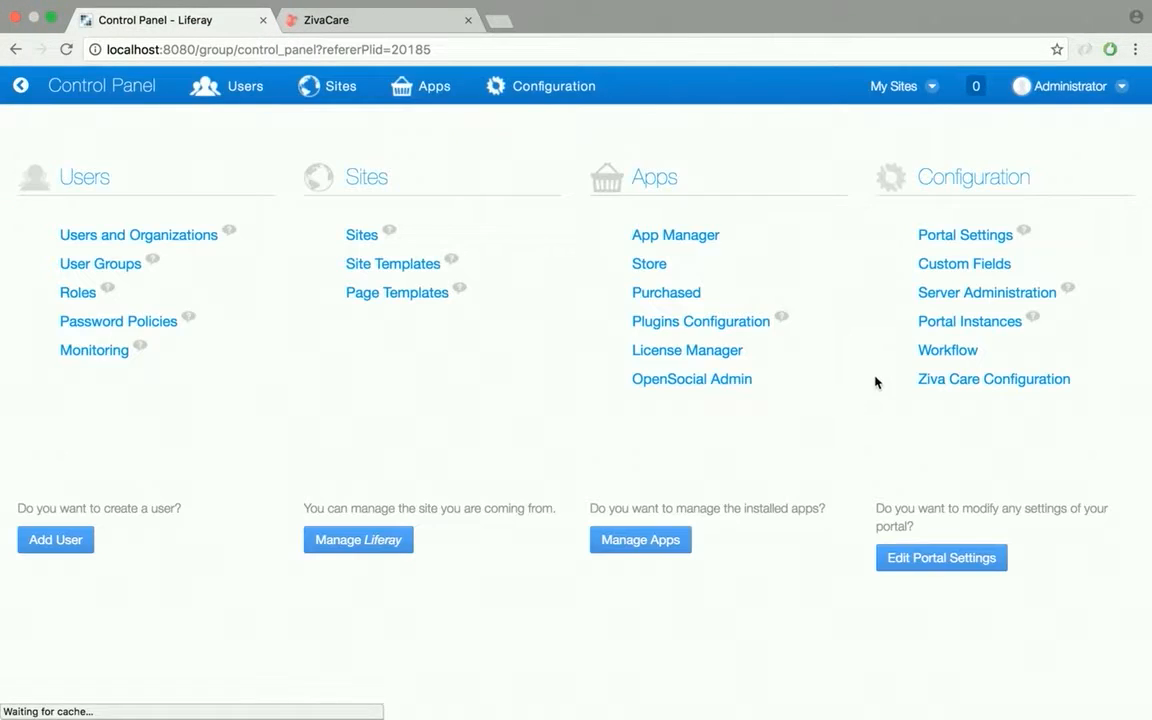
{"action": "left_click", "coordinate": [983, 384]}
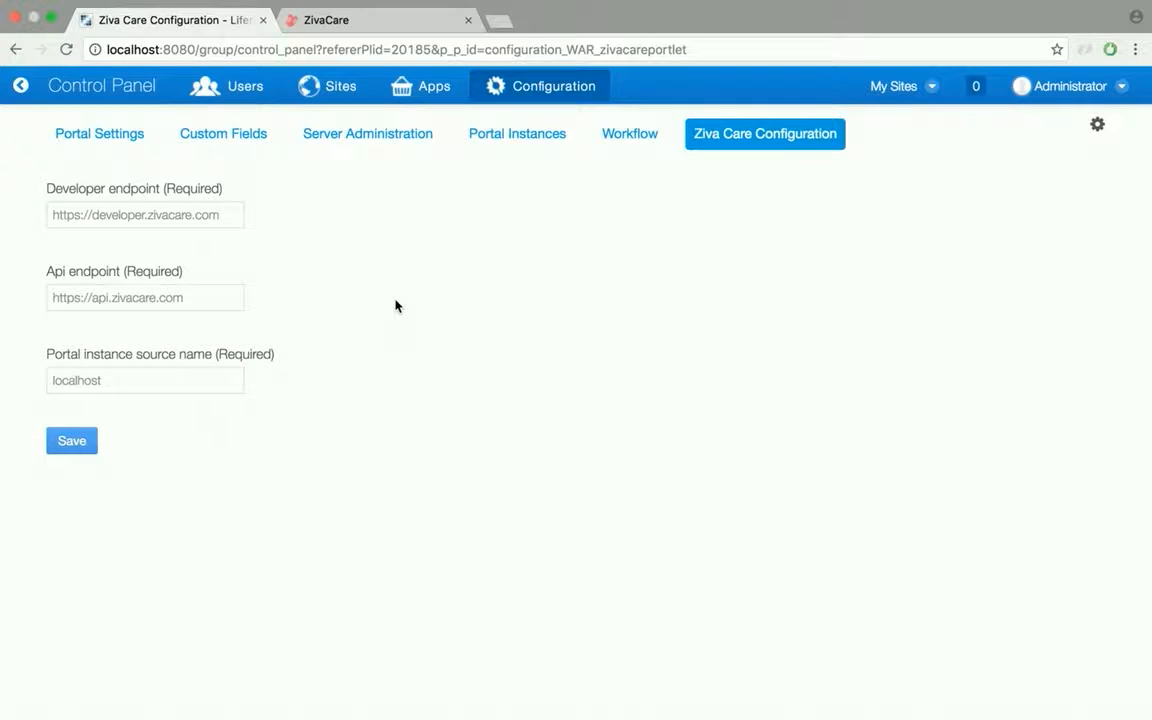
Step: Connect the Ziva Care Tutorial site to the Default Demo application from its Ziva Care user settings and save the connection
{"action": "left_click", "coordinate": [334, 92]}
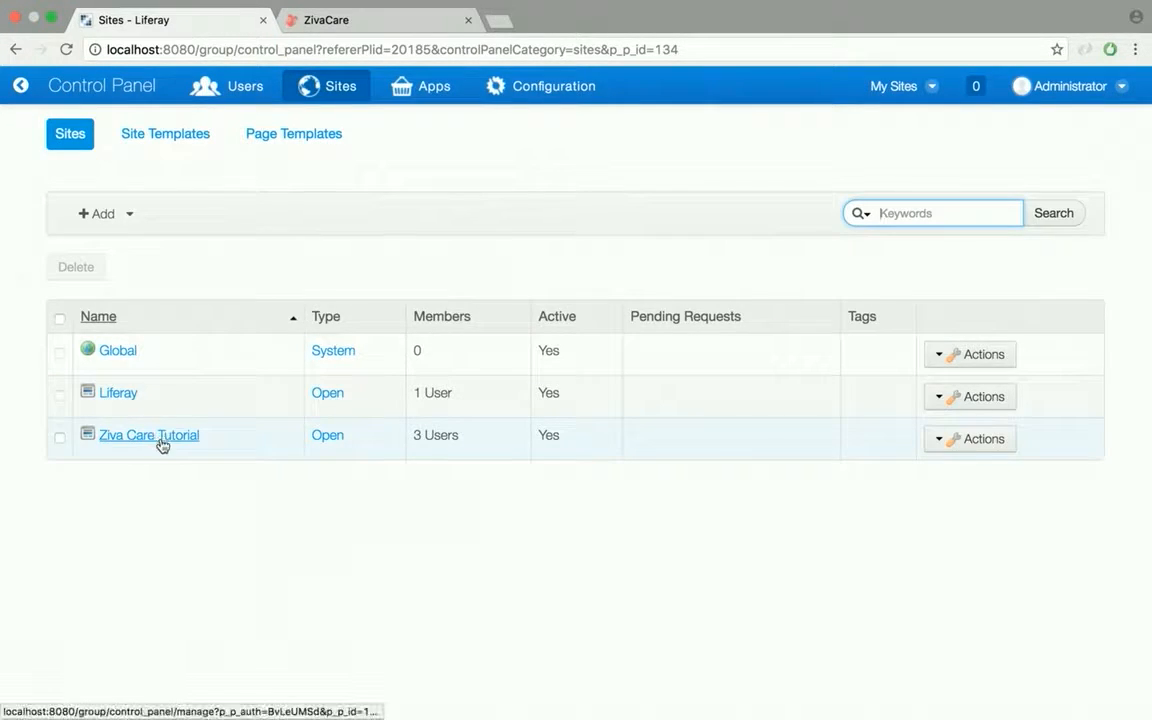
{"action": "left_click", "coordinate": [160, 441]}
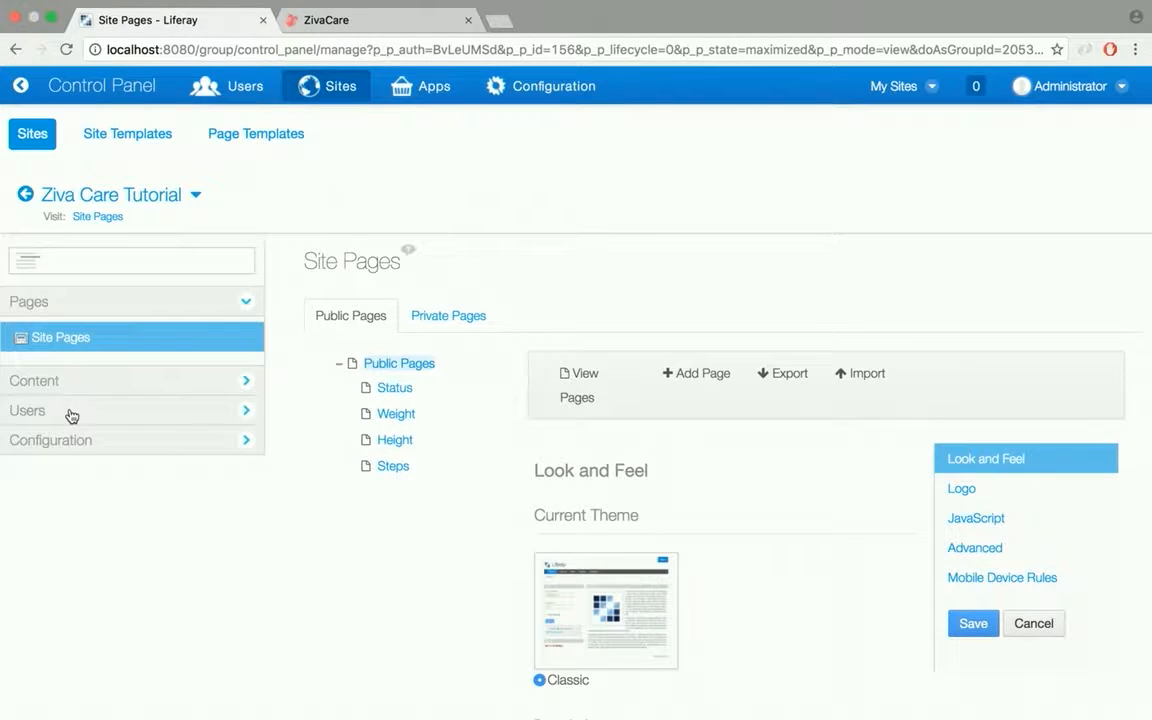
{"action": "left_click", "coordinate": [70, 416]}
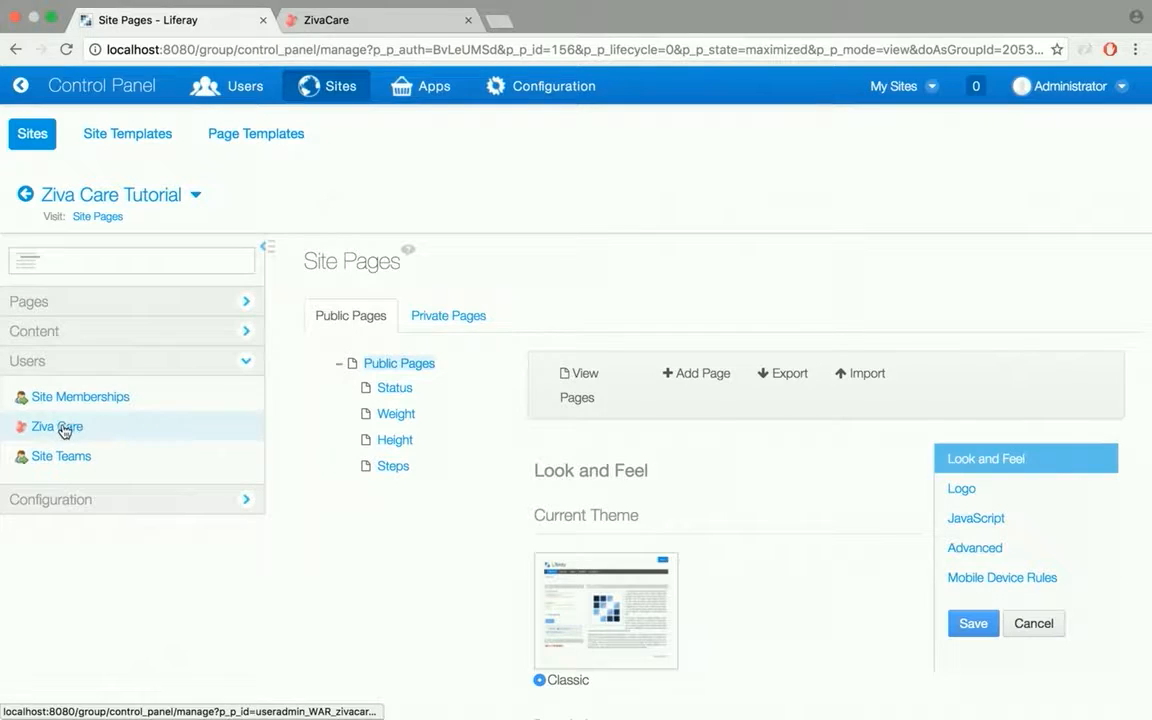
{"action": "left_click", "coordinate": [64, 428]}
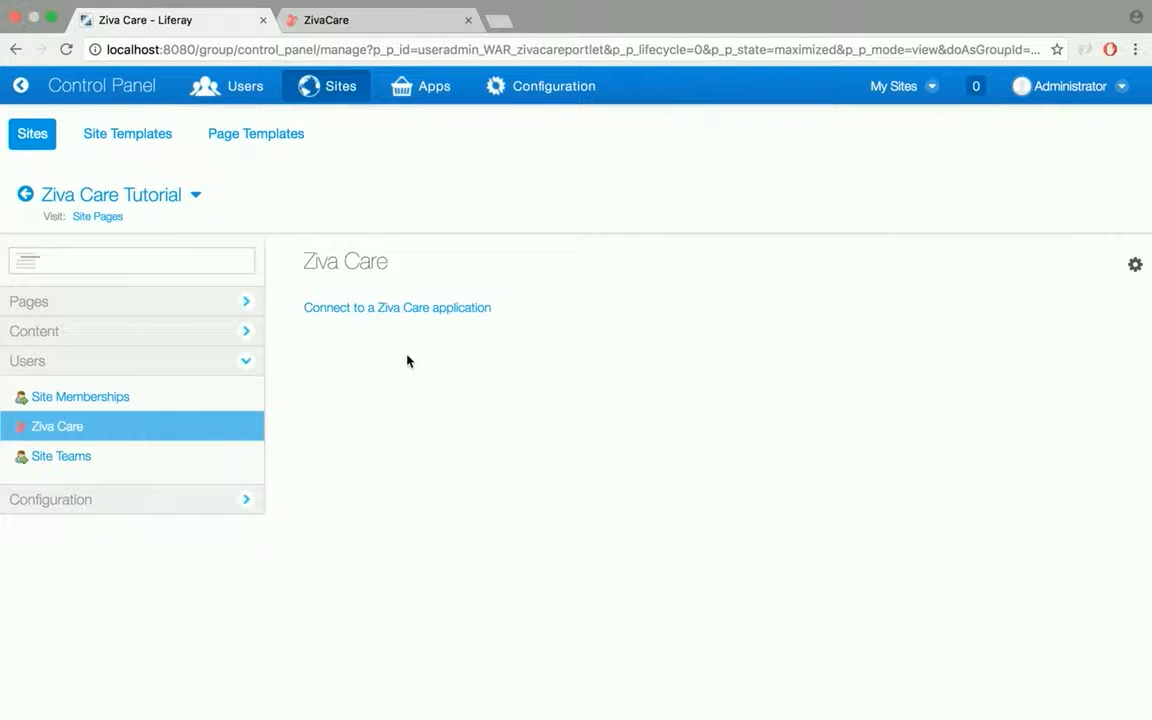
{"action": "left_click", "coordinate": [408, 310]}
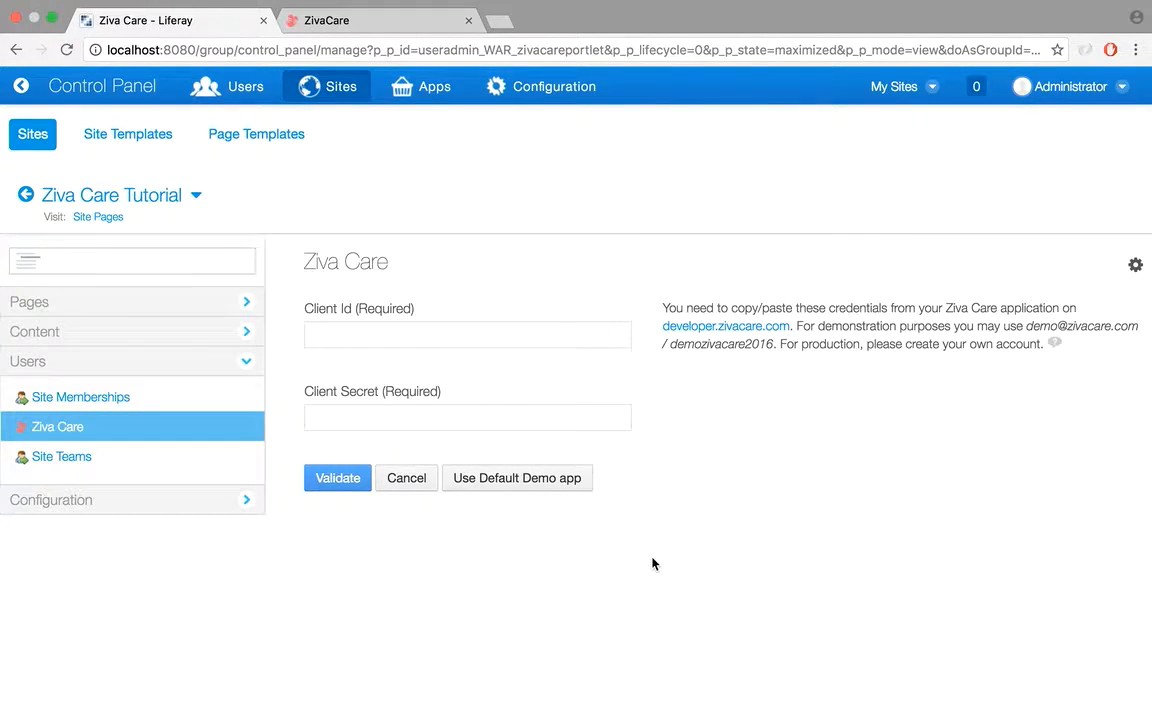
{"action": "left_click", "coordinate": [536, 487]}
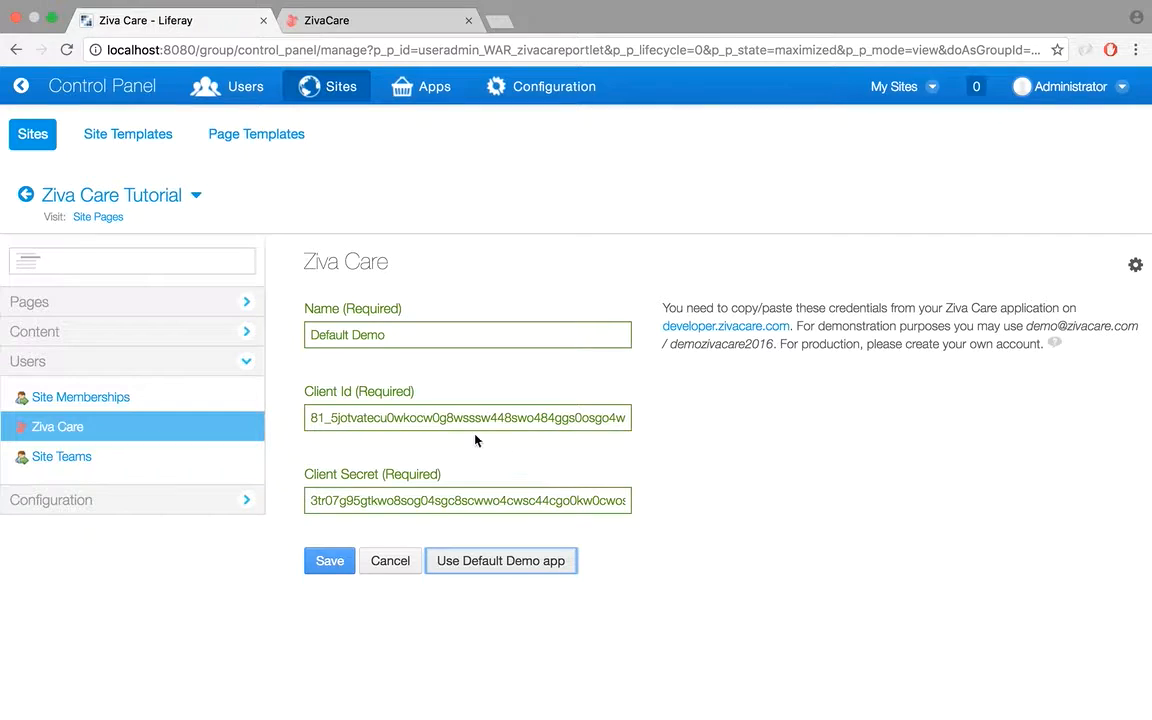
{"action": "left_click", "coordinate": [331, 563]}
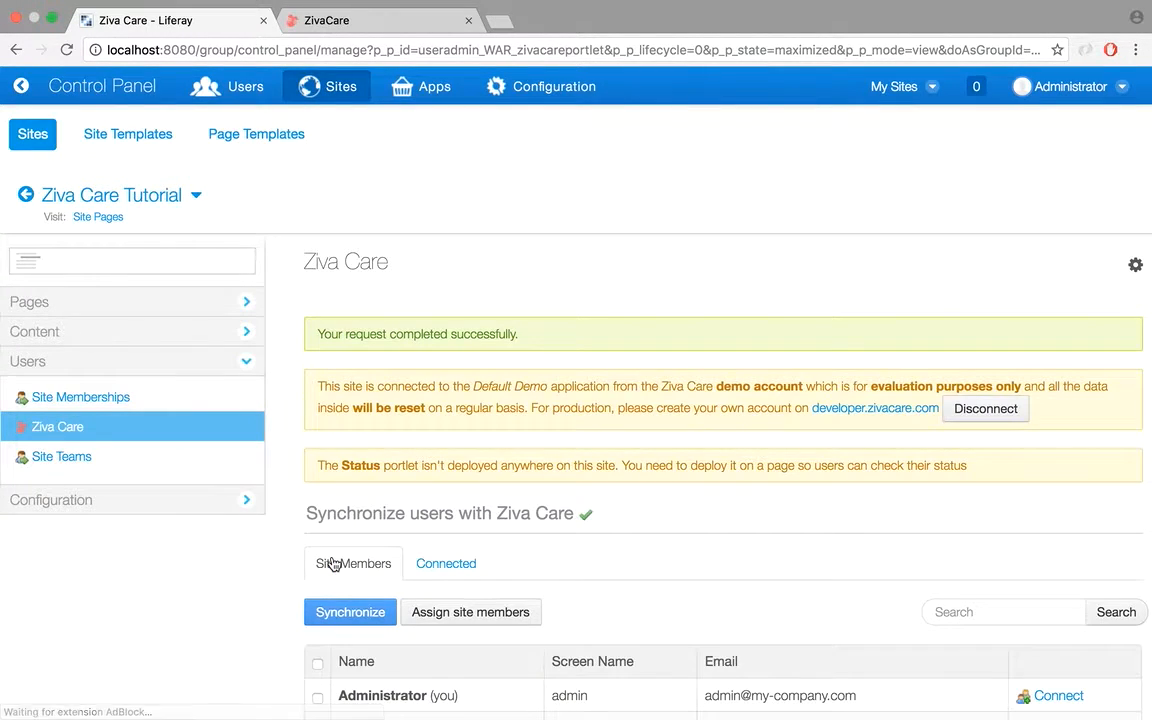
Step: Synchronize all site members with Ziva Care, and view the actions available for the Administrator
{"action": "scroll", "coordinate": [331, 563], "scroll_direction": "down", "scroll_amount": 3}
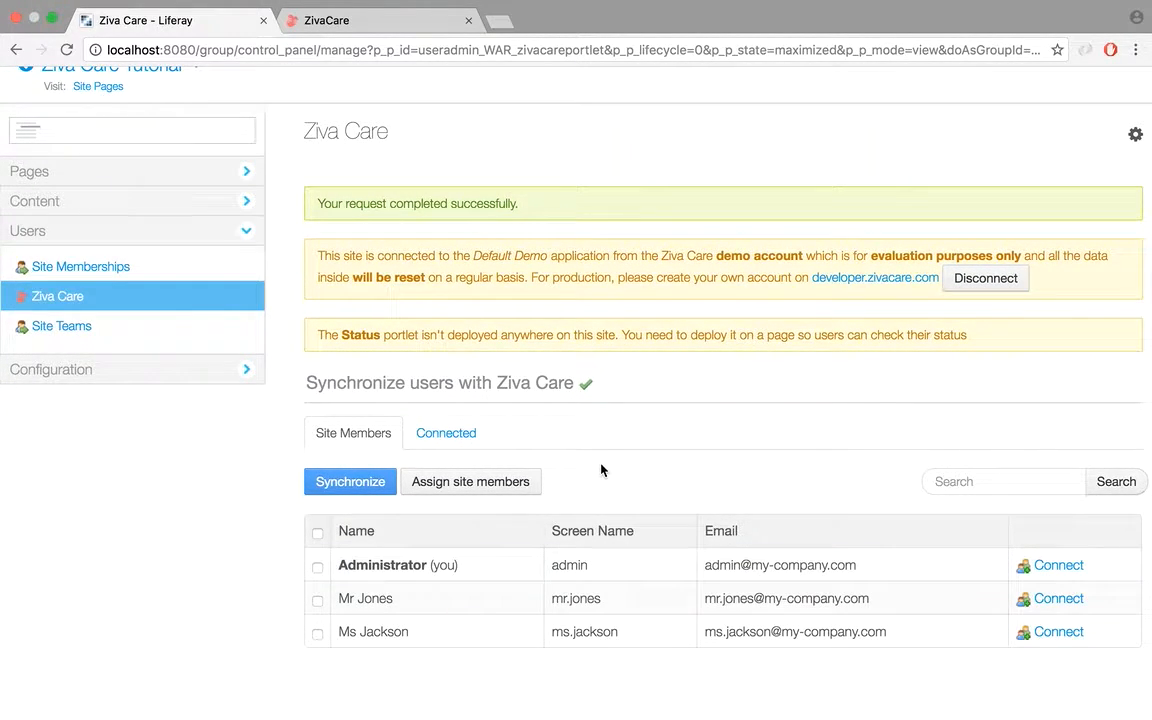
{"action": "mouse_move", "coordinate": [587, 394]}
{"action": "left_click", "coordinate": [317, 533]}
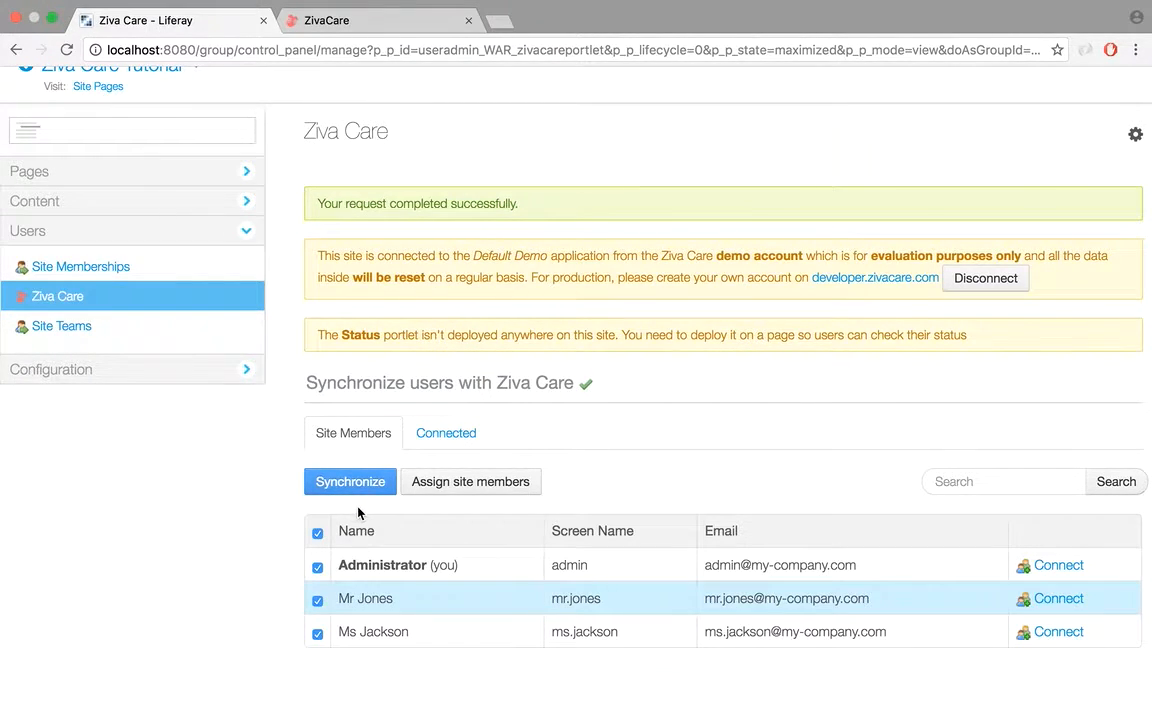
{"action": "left_click", "coordinate": [350, 482]}
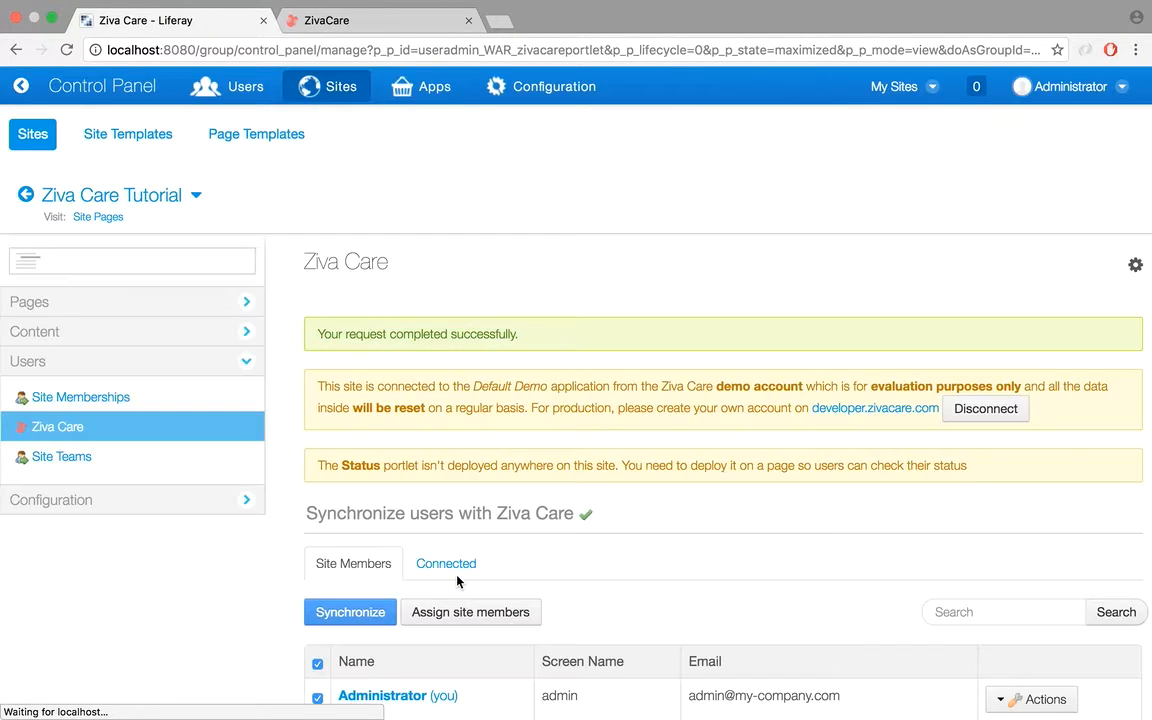
{"action": "scroll", "coordinate": [457, 581], "scroll_direction": "down", "scroll_amount": 2}
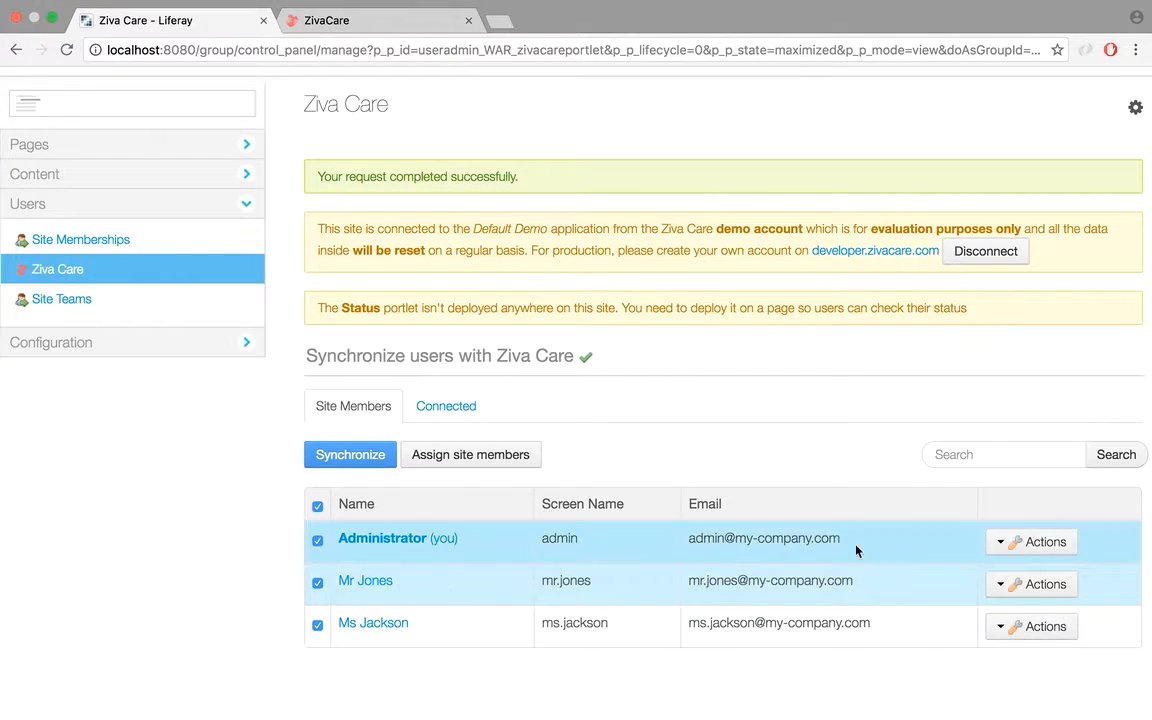
{"action": "left_click", "coordinate": [1008, 543]}
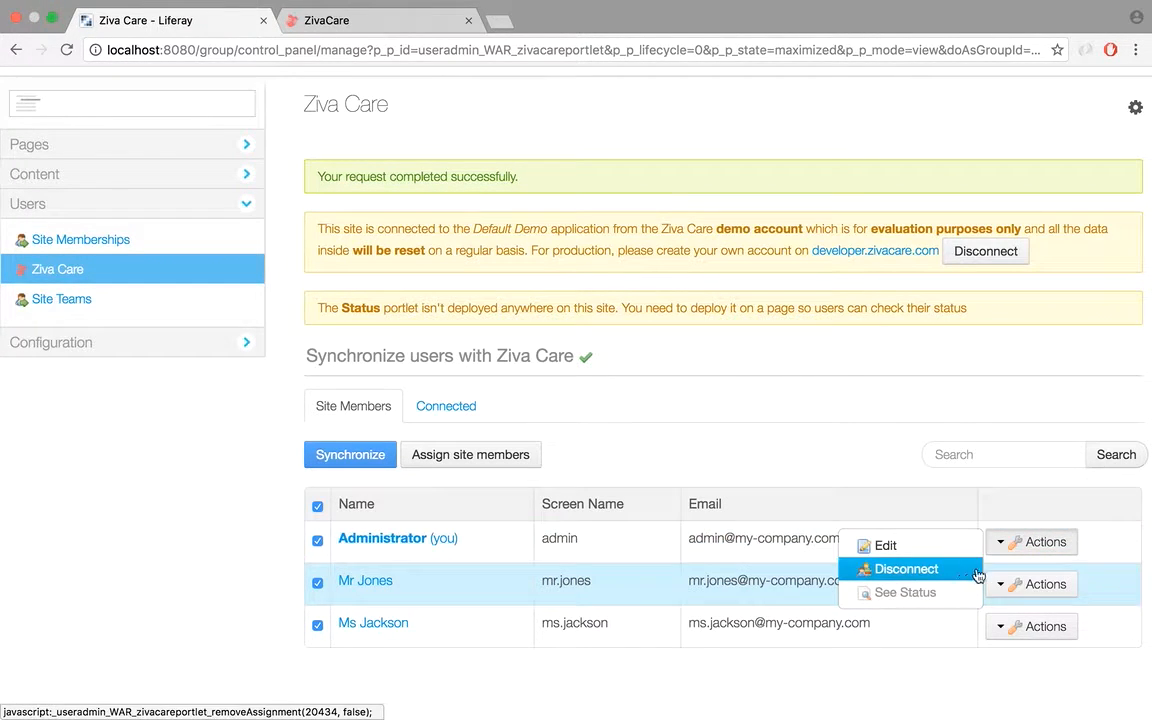
{"action": "left_click", "coordinate": [1113, 558]}
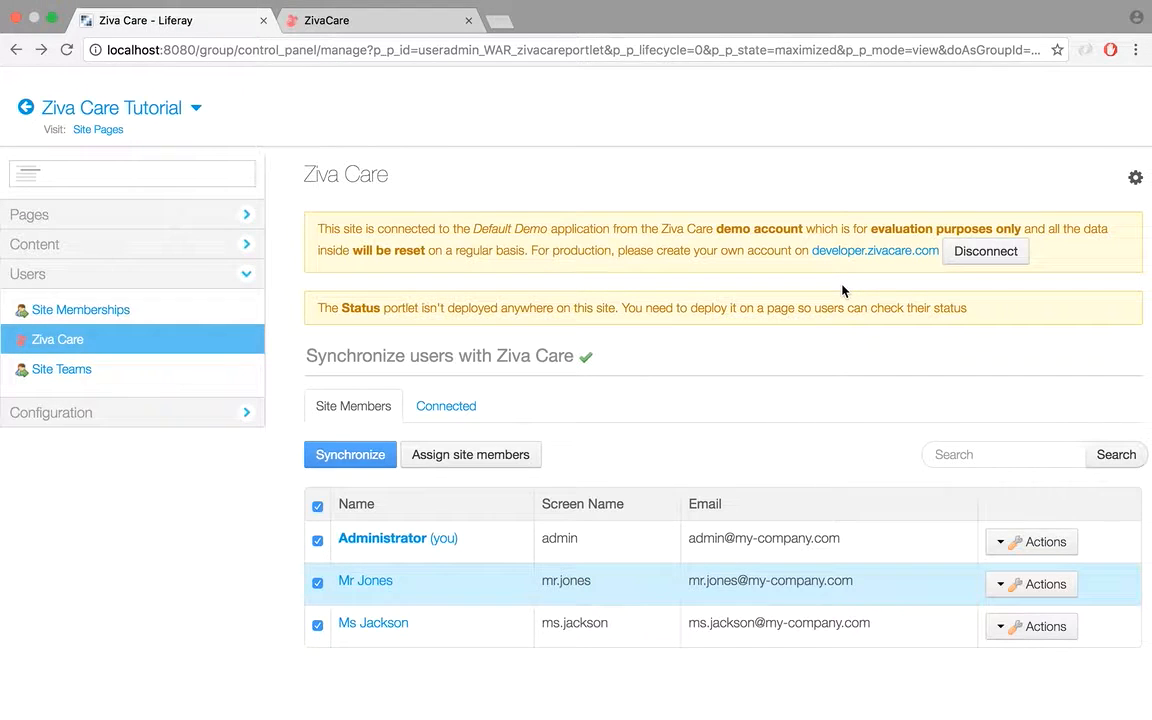
Step: Log in to developer.zivacare.com with the demo account and examine the app users of the Default Demo application
{"action": "left_click", "coordinate": [846, 253]}
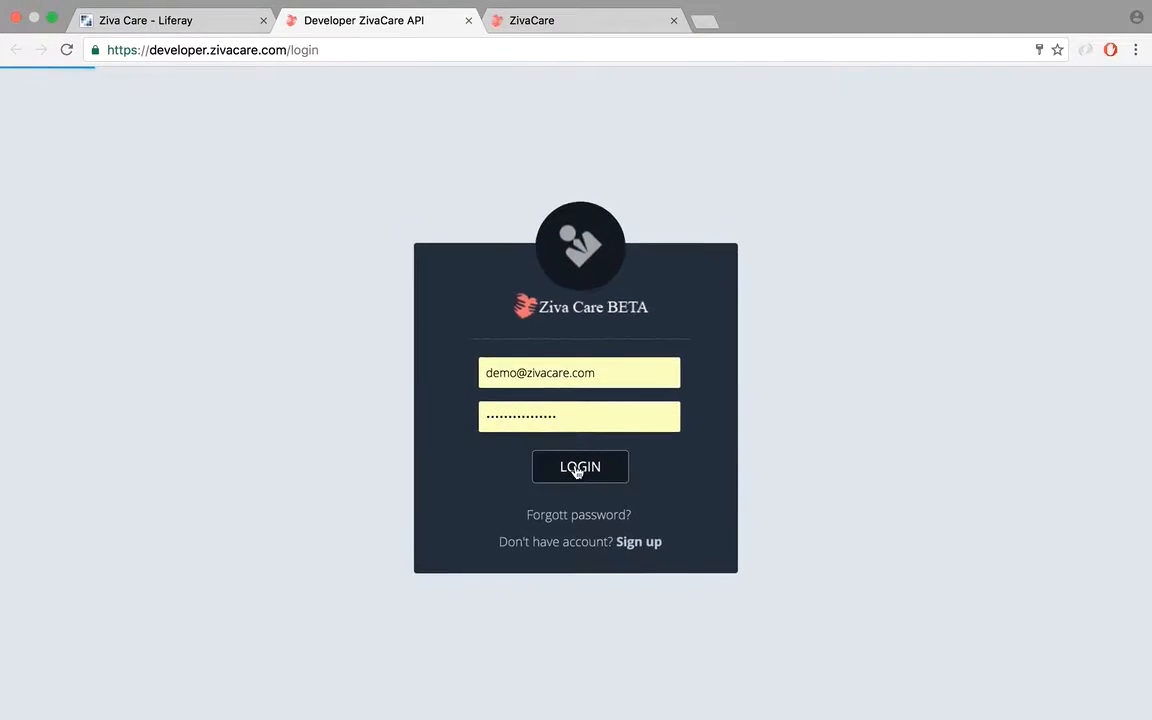
{"action": "left_click", "coordinate": [579, 468]}
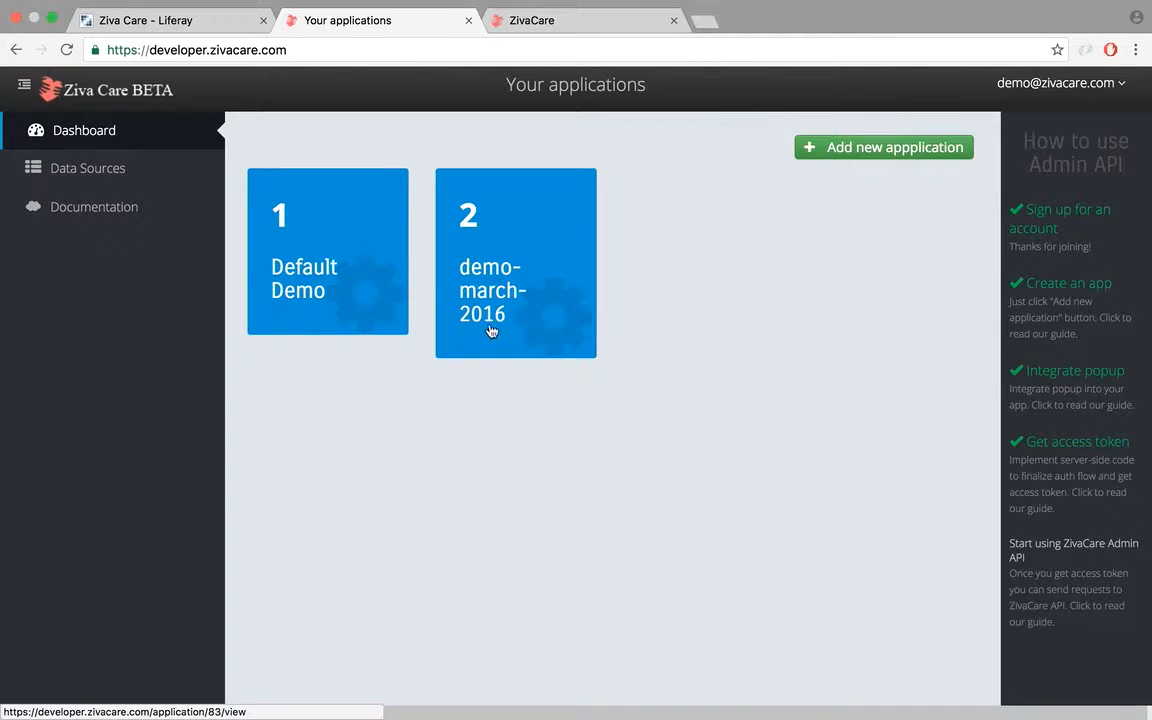
{"action": "left_click", "coordinate": [319, 282]}
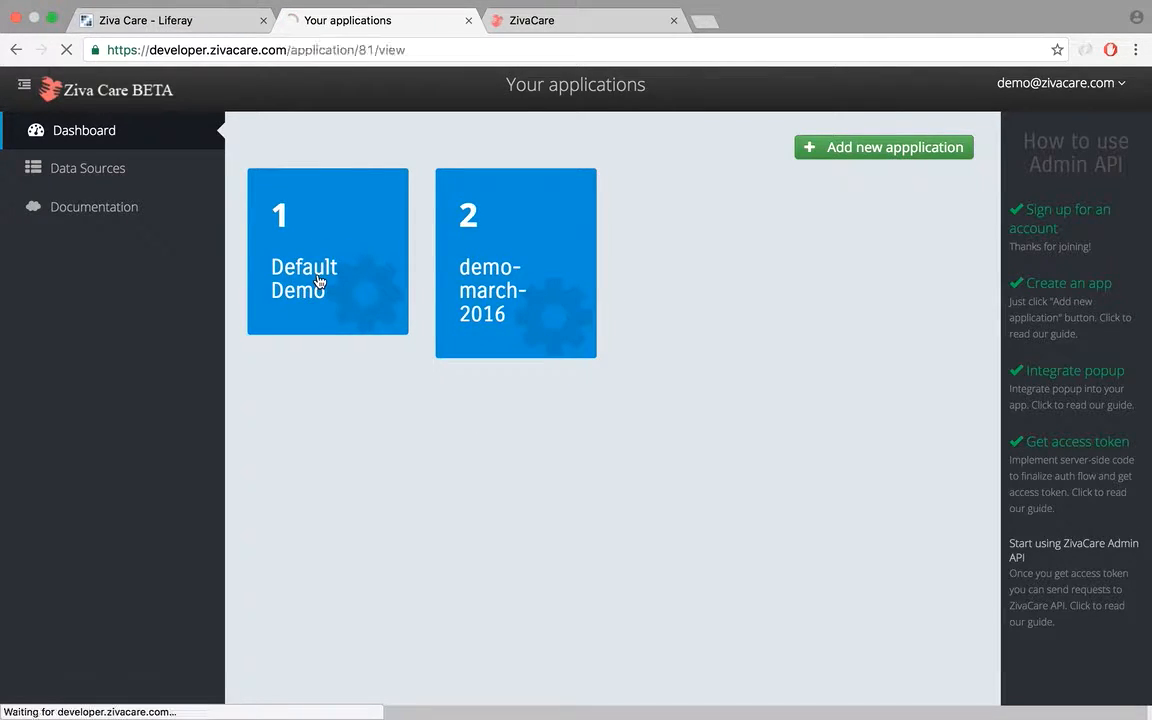
{"action": "left_click", "coordinate": [627, 318]}
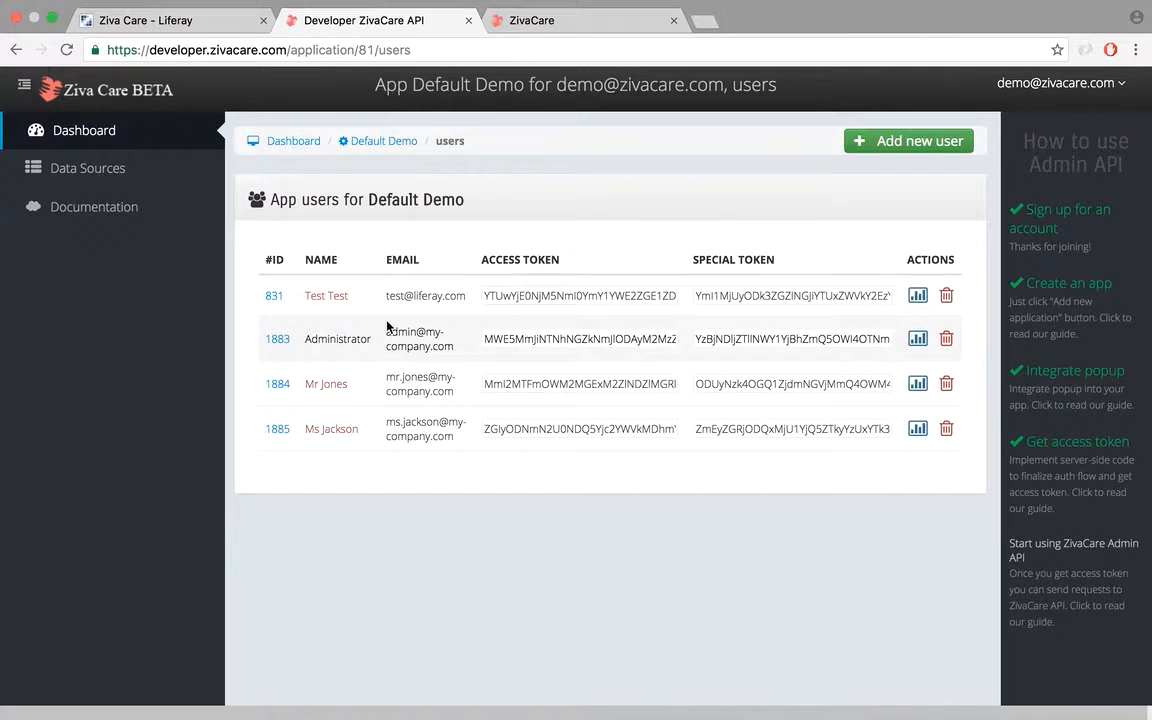
Step: Back in Liferay, open the Ziva Care Tutorial site's public pages and add the User Status application to the Status page
{"action": "left_click", "coordinate": [165, 20]}
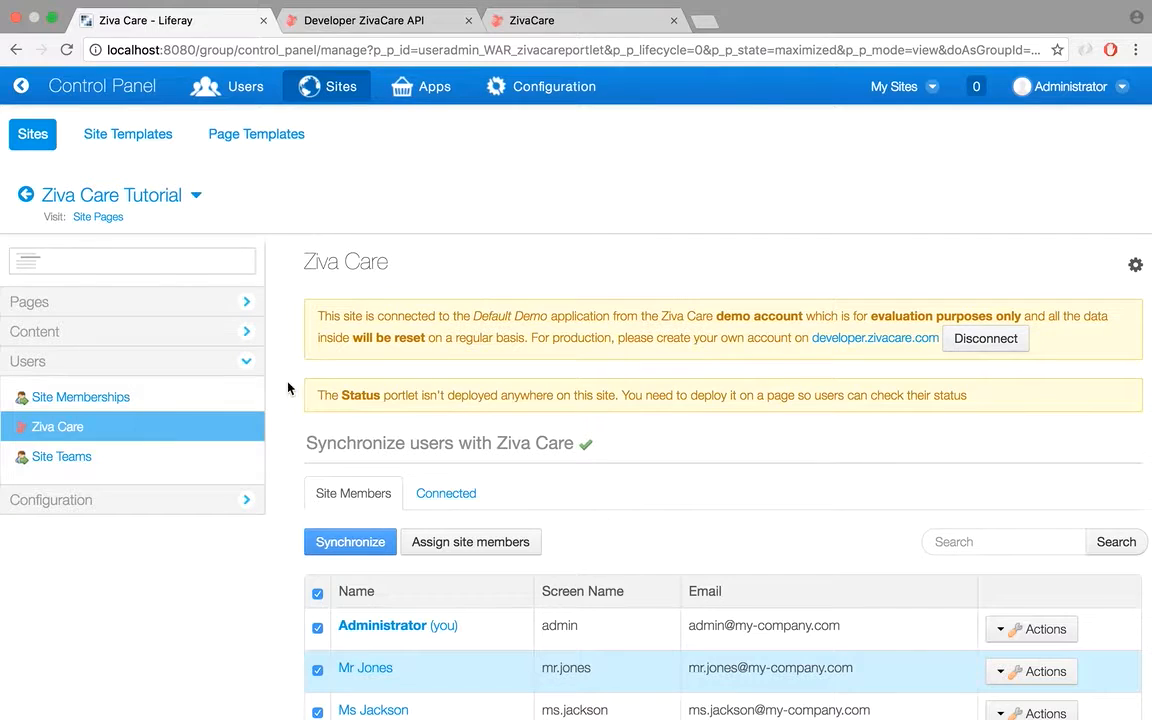
{"action": "left_click", "coordinate": [144, 304]}
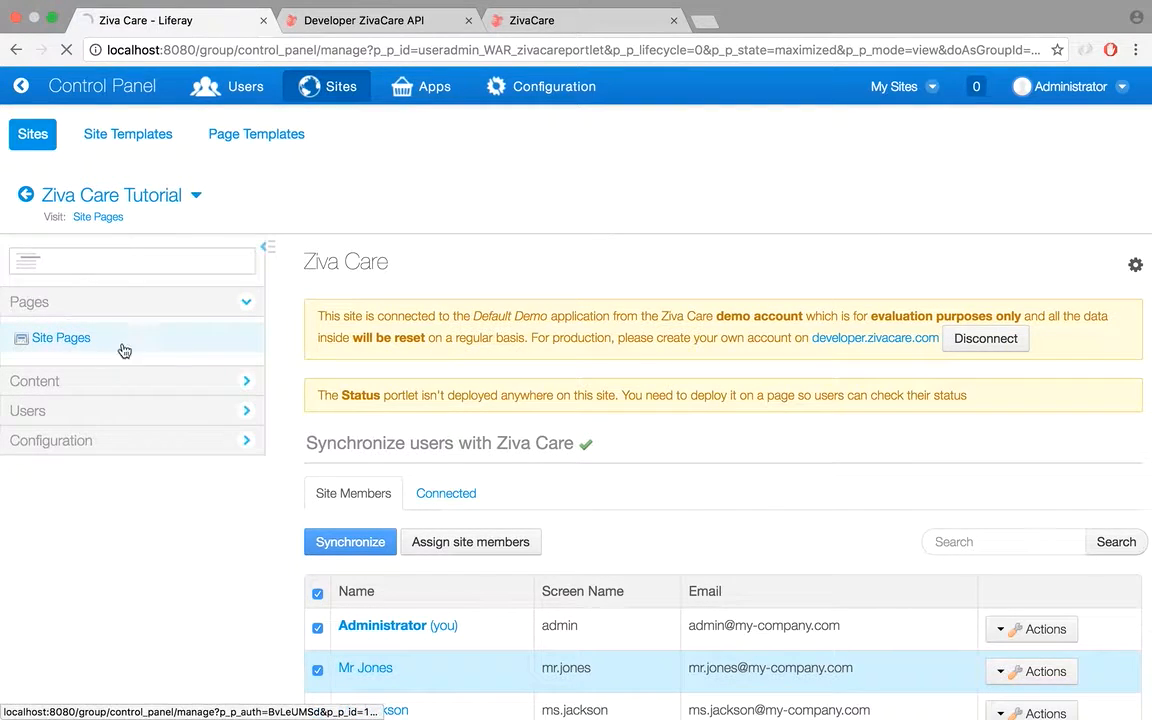
{"action": "left_click", "coordinate": [118, 343]}
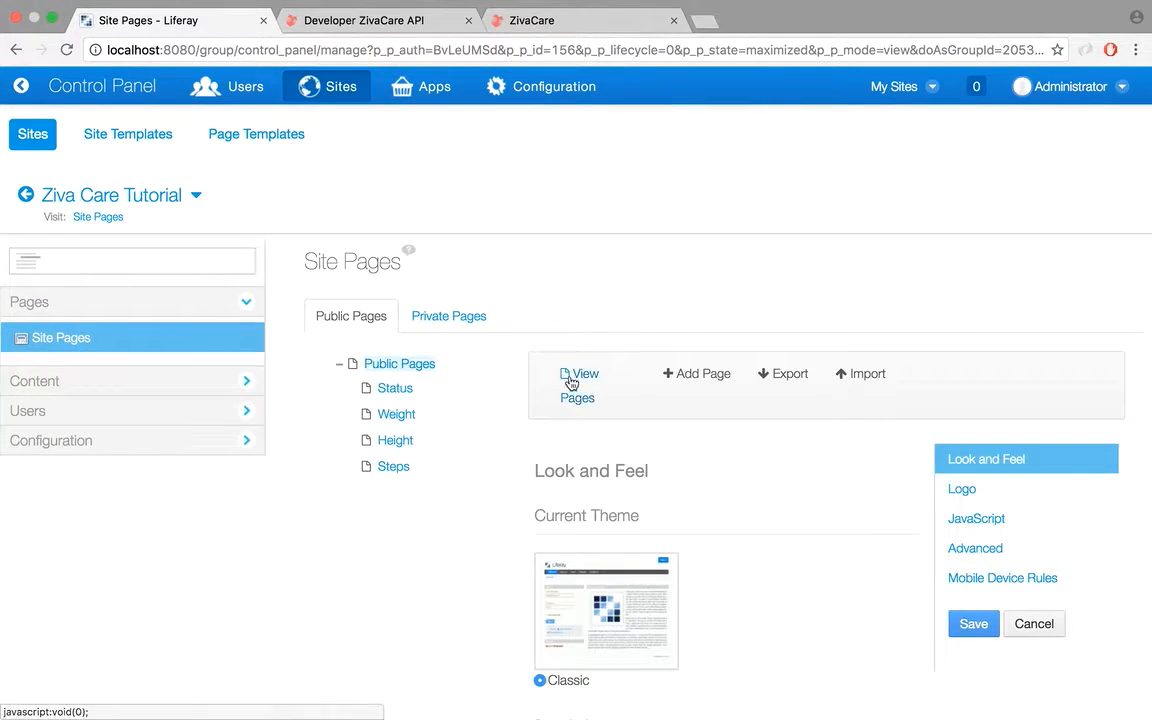
{"action": "left_click", "coordinate": [572, 381]}
{"action": "left_click", "coordinate": [29, 160]}
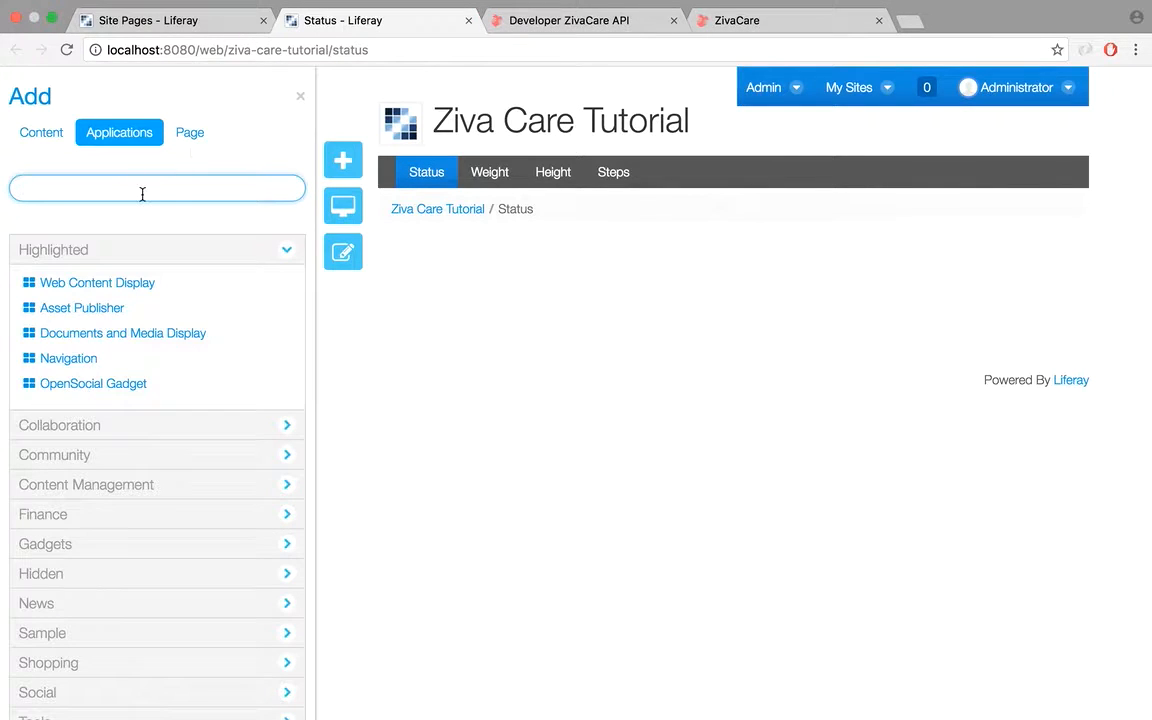
{"action": "type", "text": "stat"}
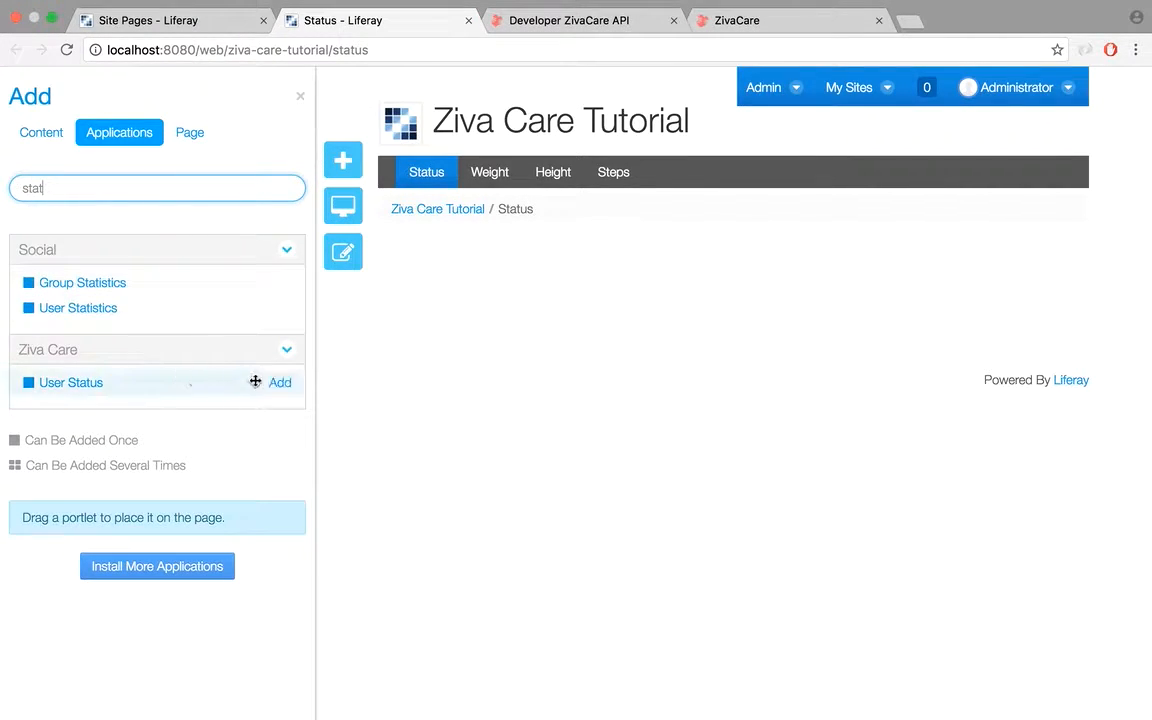
{"action": "left_click", "coordinate": [281, 384]}
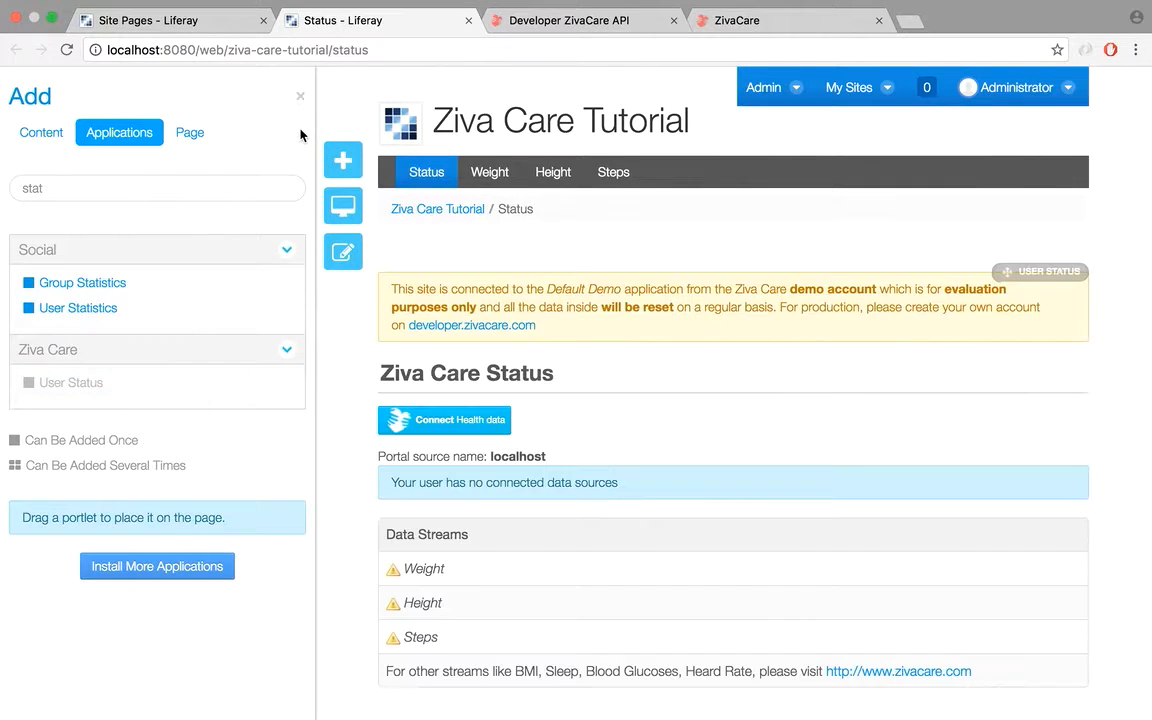
{"action": "left_click", "coordinate": [299, 97]}
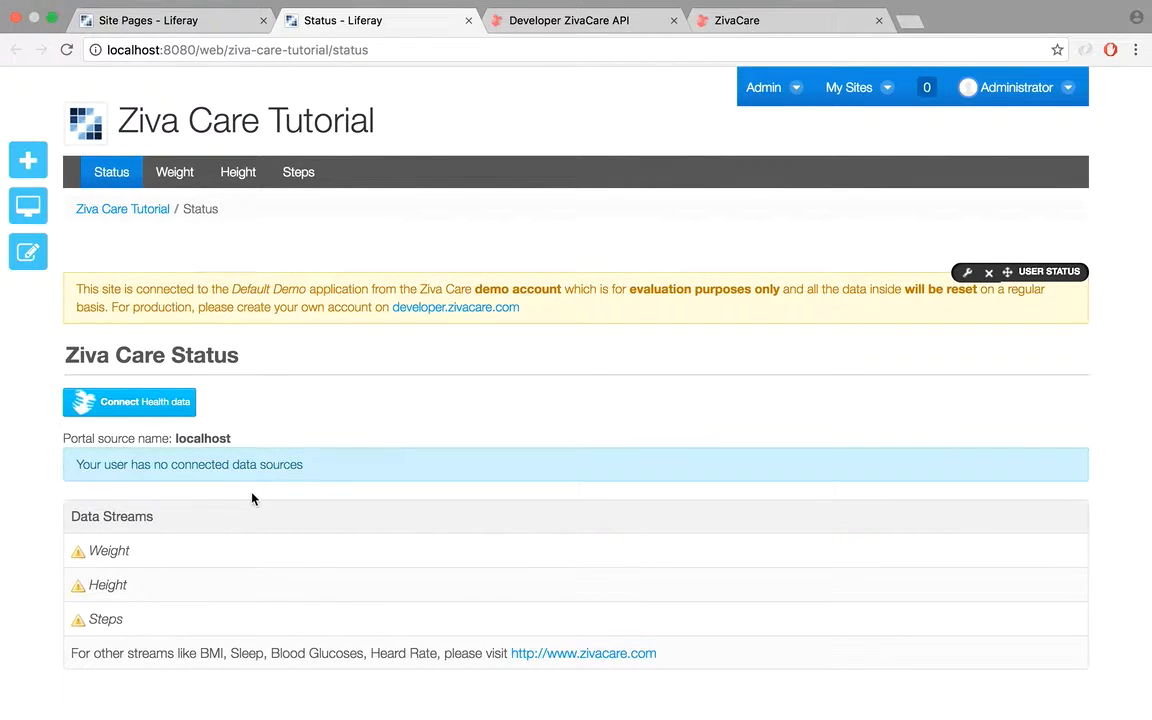
Step: Connect fitbit as a health data source from the Ziva Care Status portlet, logging in with the fitbit account password
{"action": "left_click", "coordinate": [170, 407]}
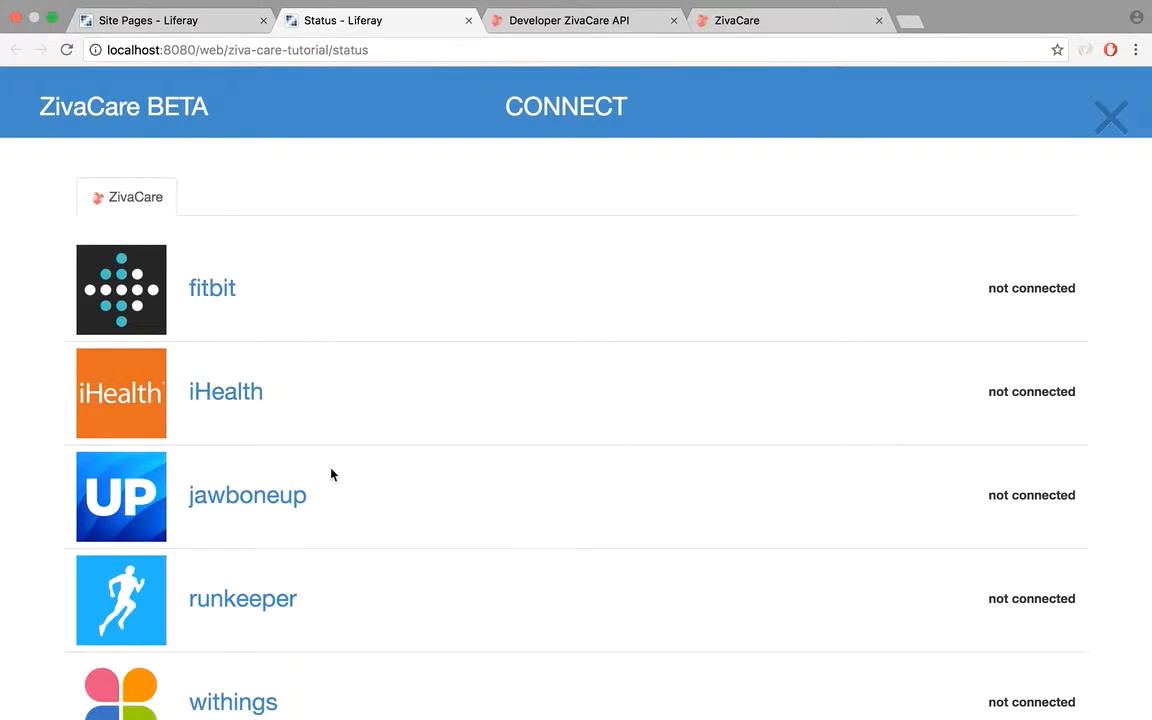
{"action": "scroll", "coordinate": [332, 474], "scroll_direction": "down", "scroll_amount": 1}
{"action": "scroll", "coordinate": [332, 474], "scroll_direction": "down", "scroll_amount": 1}
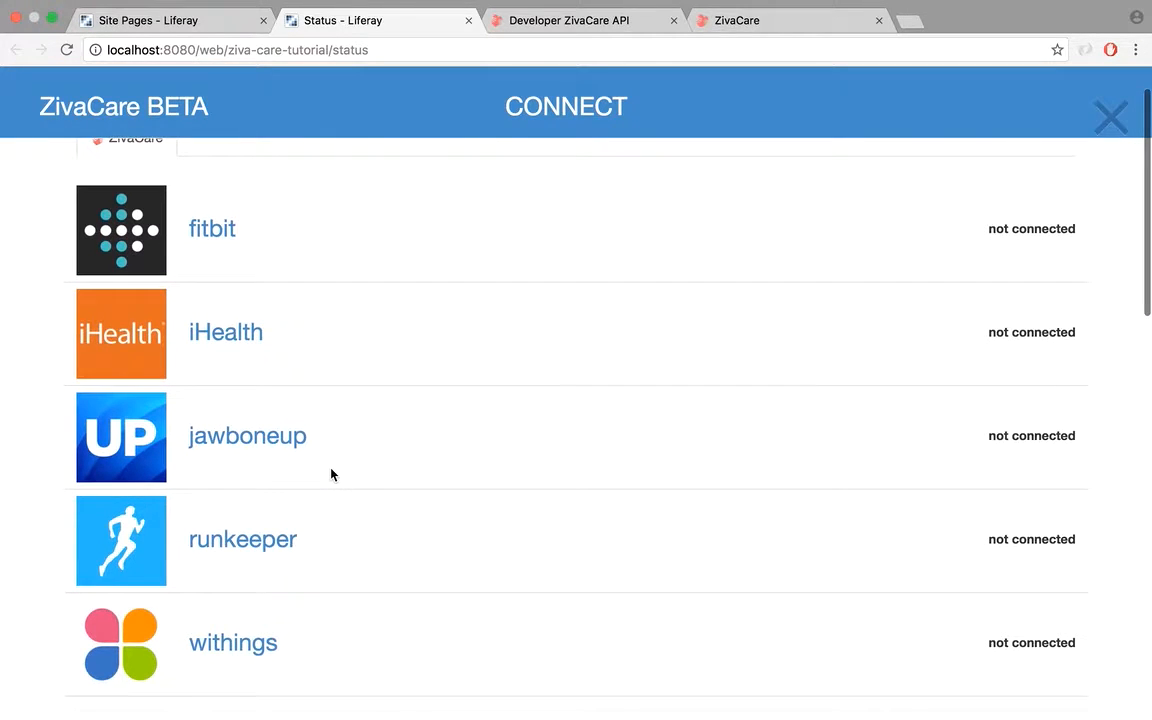
{"action": "scroll", "coordinate": [332, 474], "scroll_direction": "up", "scroll_amount": 1}
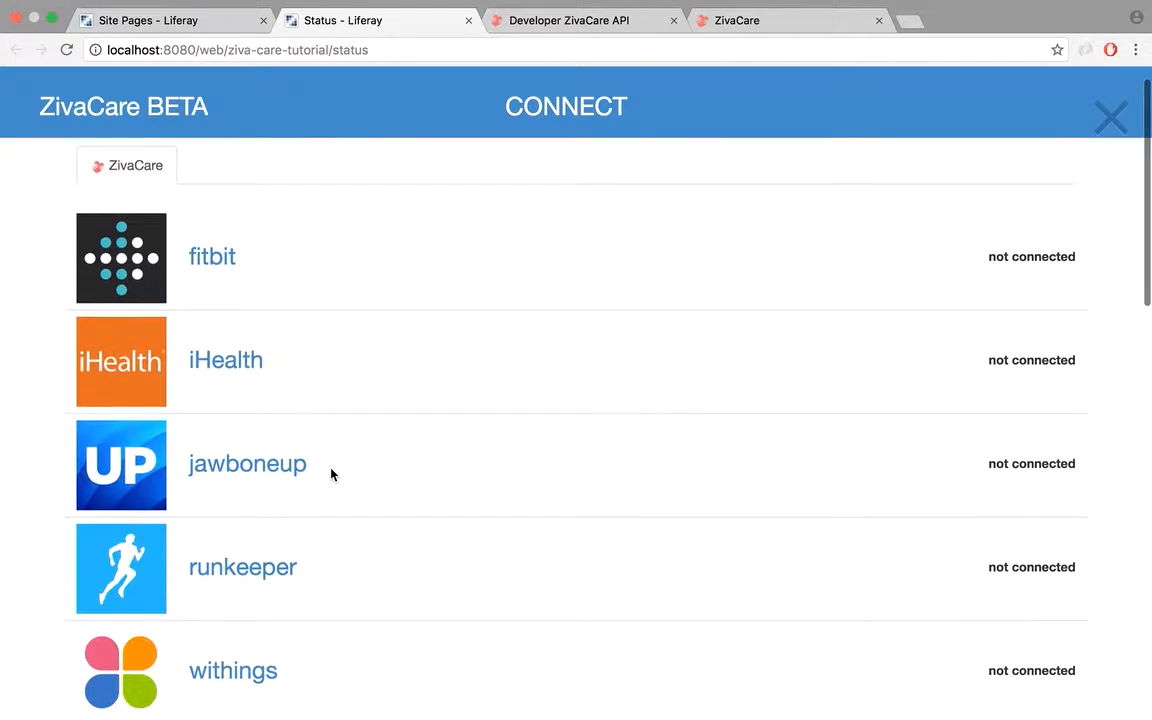
{"action": "scroll", "coordinate": [332, 474], "scroll_direction": "down", "scroll_amount": 1}
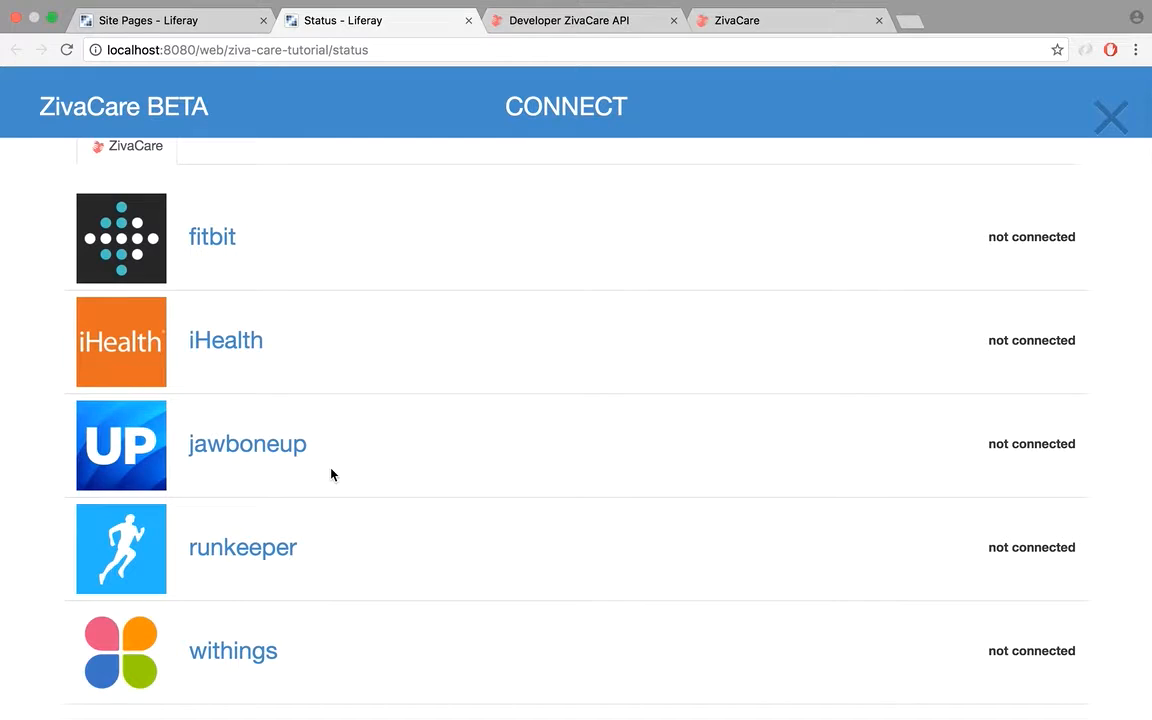
{"action": "scroll", "coordinate": [332, 474], "scroll_direction": "up", "scroll_amount": 1}
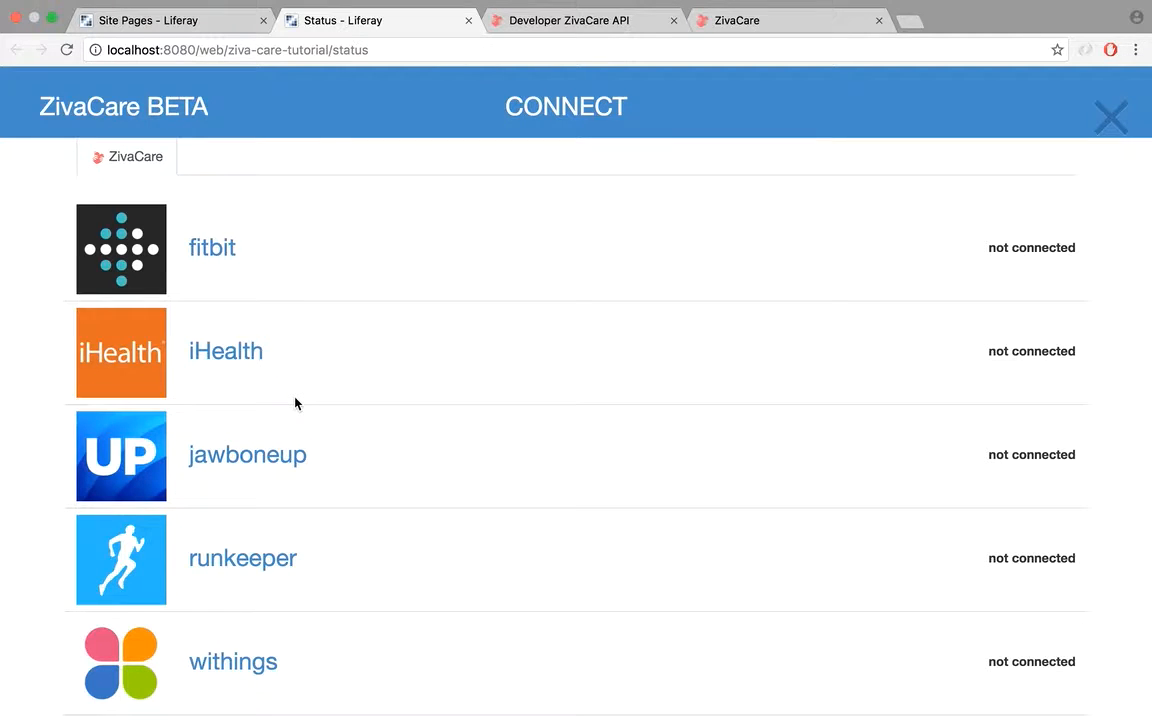
{"action": "left_click", "coordinate": [214, 249]}
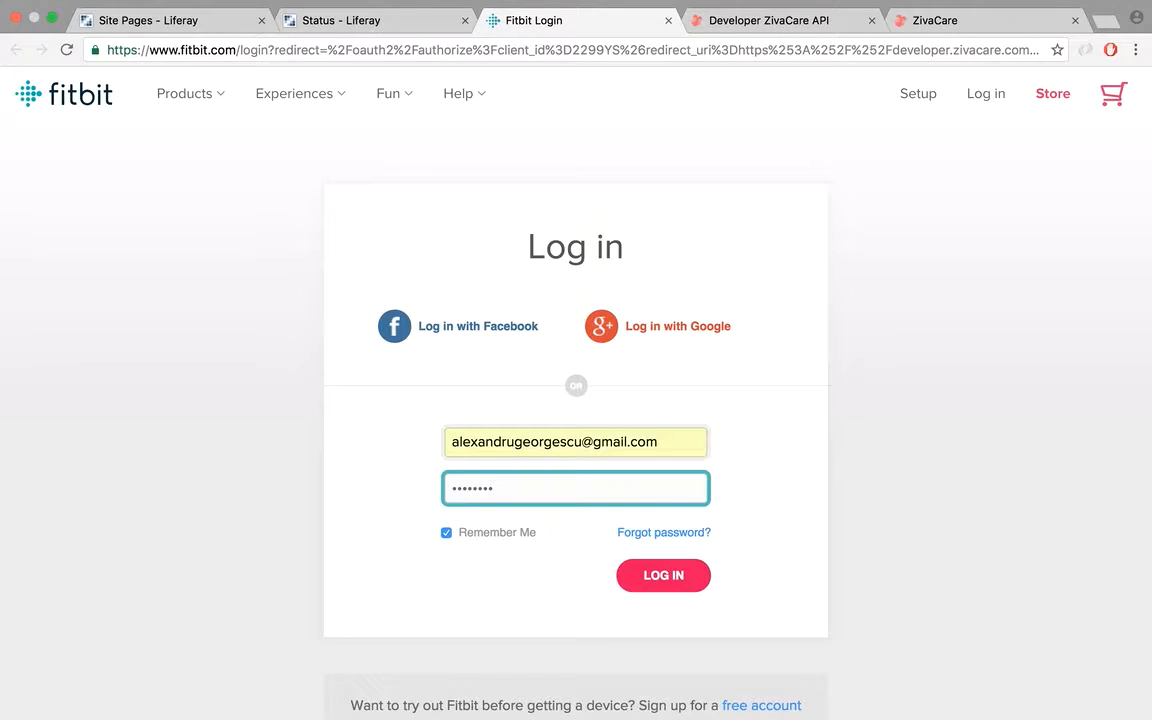
{"action": "type", "text": "•••"}
{"action": "key", "text": "Return"}
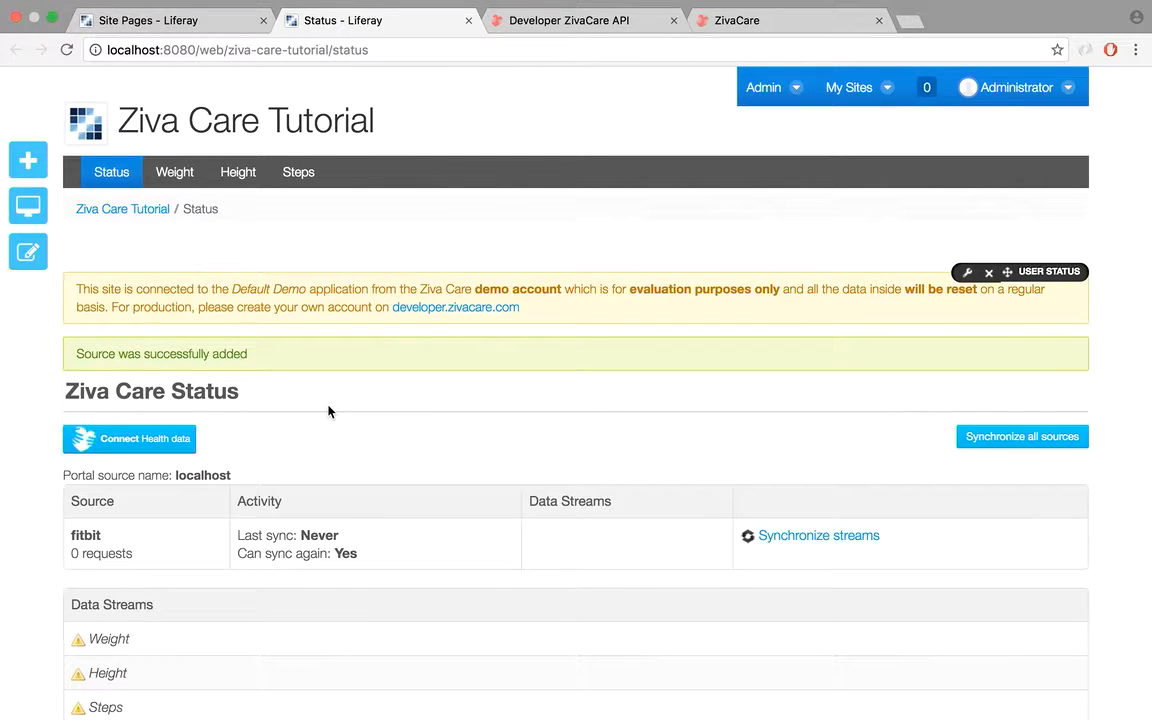
Step: Connect iHealth as another health data source from the Ziva Care Status portlet, and synchronize all sources
{"action": "left_click", "coordinate": [157, 438]}
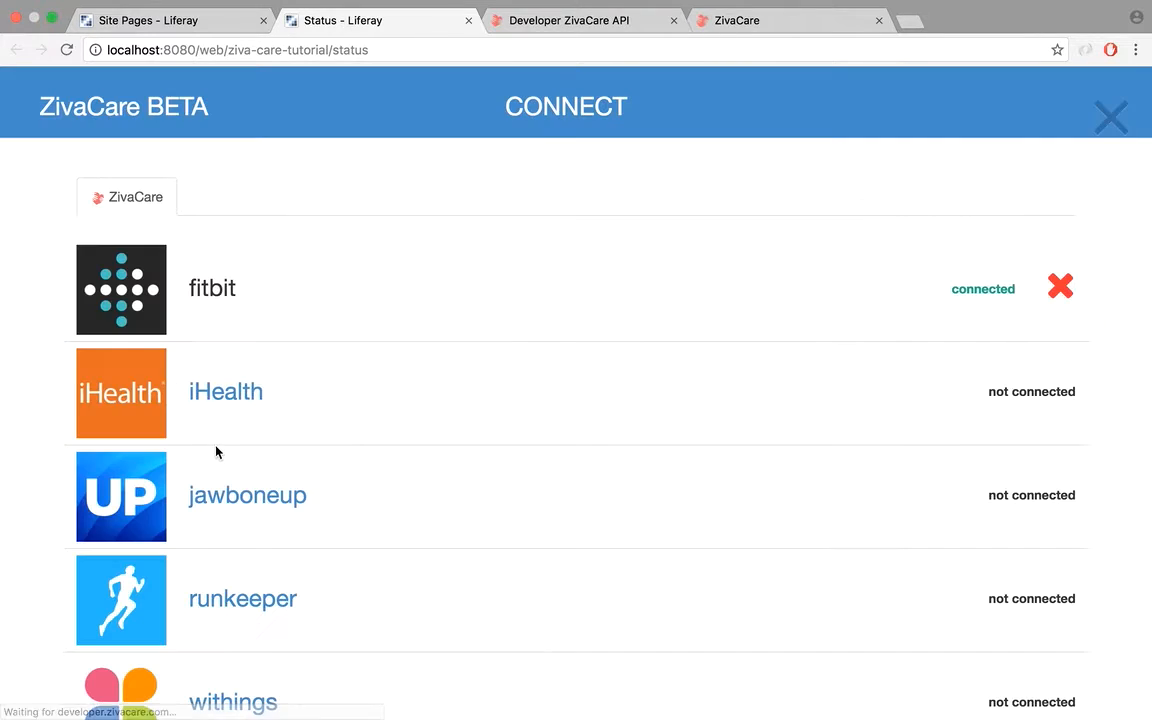
{"action": "left_click", "coordinate": [228, 403]}
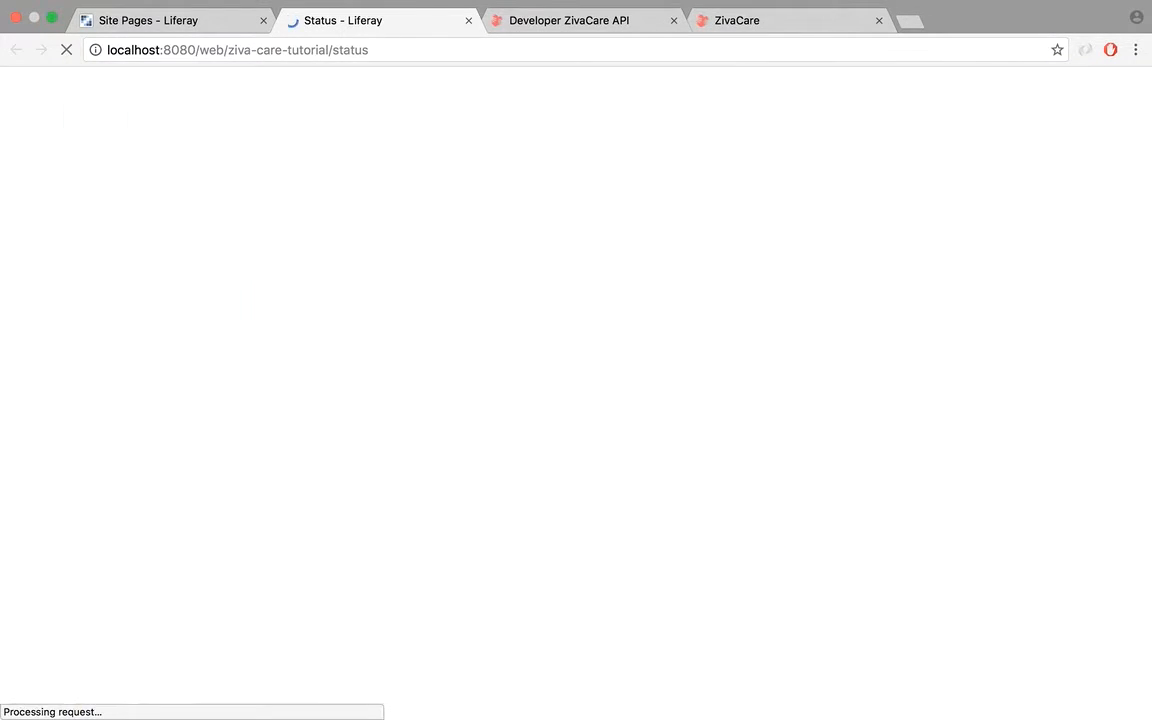
{"action": "scroll", "coordinate": [576, 400], "scroll_direction": "down", "scroll_amount": 1}
{"action": "scroll", "coordinate": [576, 400], "scroll_direction": "down", "scroll_amount": 4}
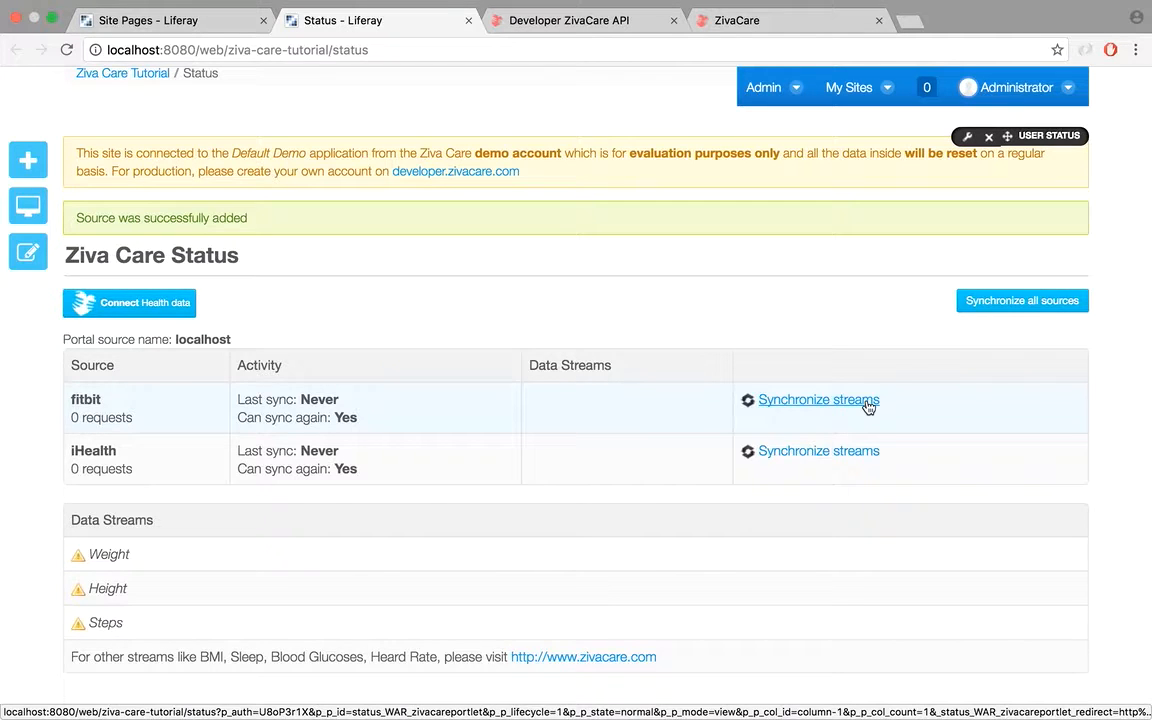
{"action": "left_click", "coordinate": [988, 310]}
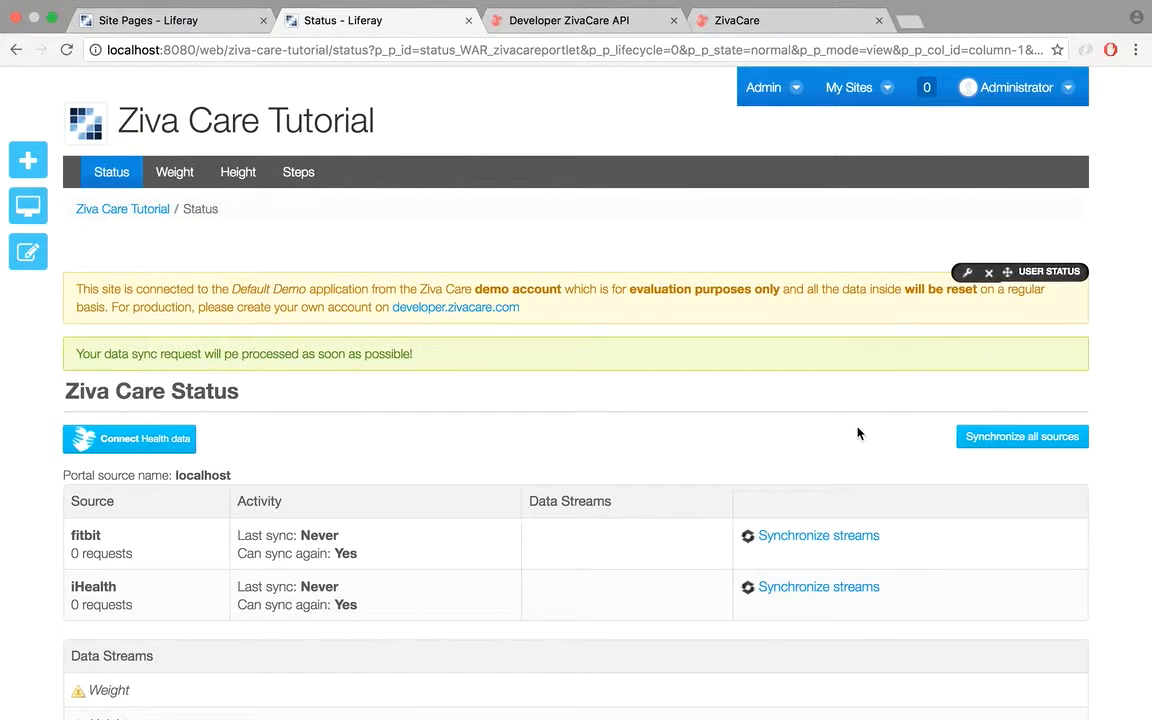
{"action": "scroll", "coordinate": [861, 432], "scroll_direction": "down", "scroll_amount": 2}
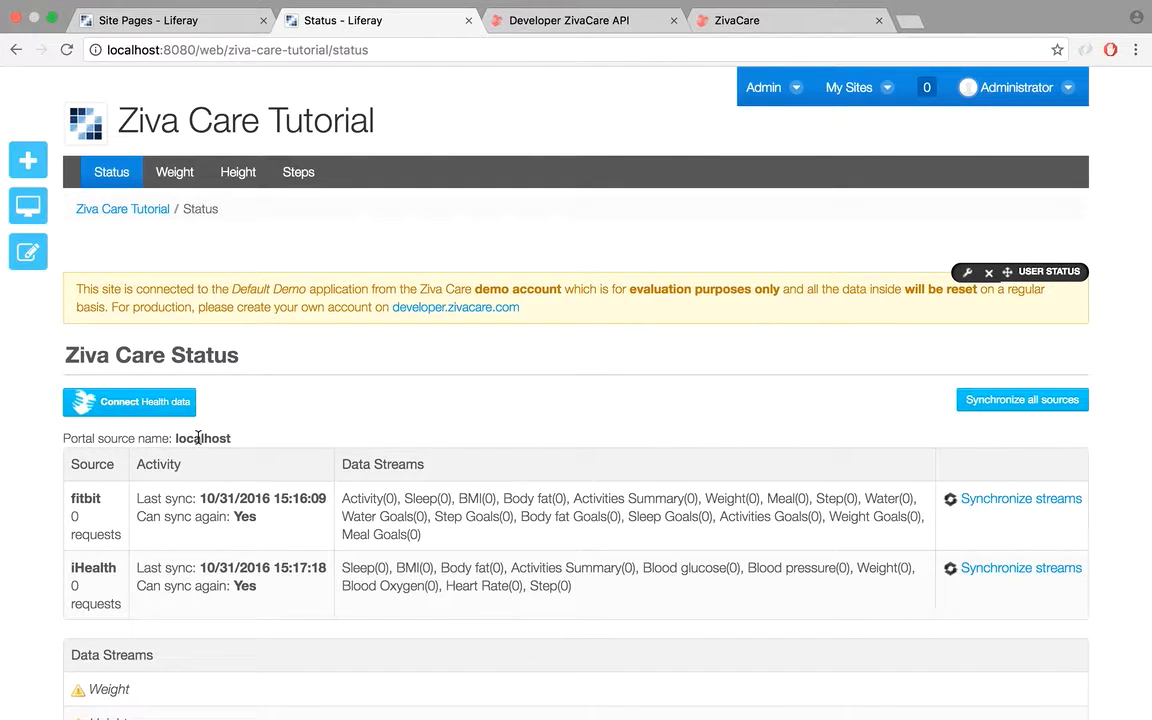
Step: Open the Ziva Care Configuration in the Control Panel and examine the portal instance source name
{"action": "left_click", "coordinate": [772, 90]}
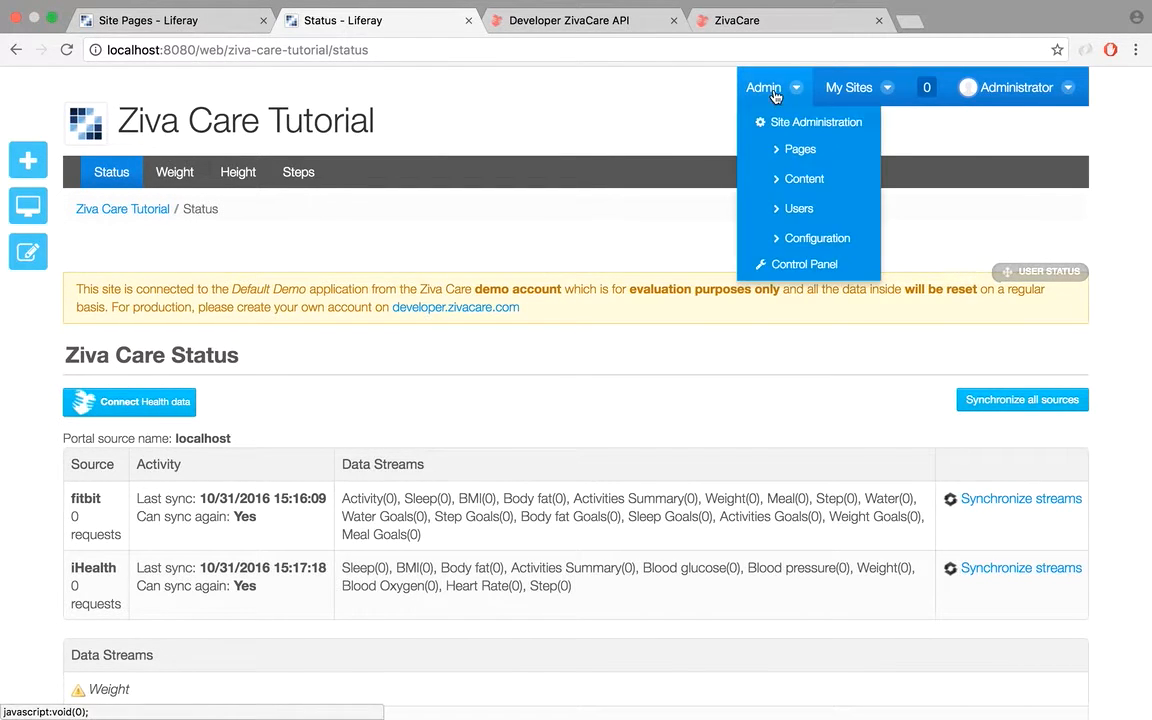
{"action": "left_click", "coordinate": [748, 262]}
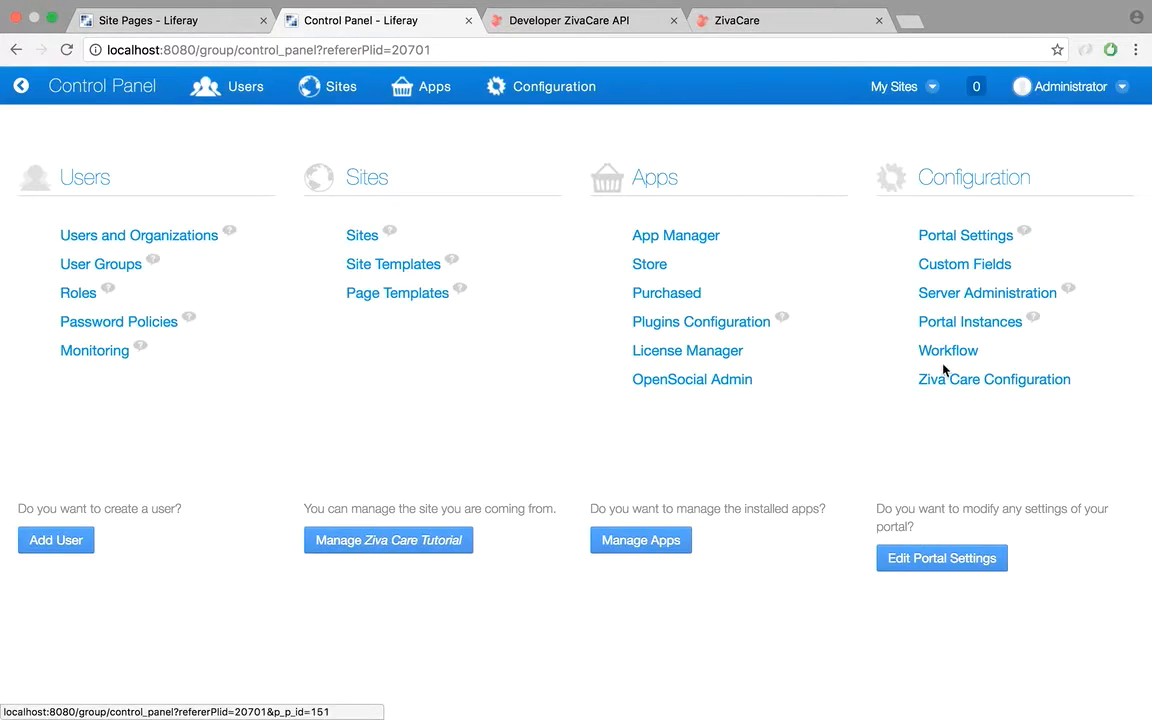
{"action": "left_click", "coordinate": [941, 380]}
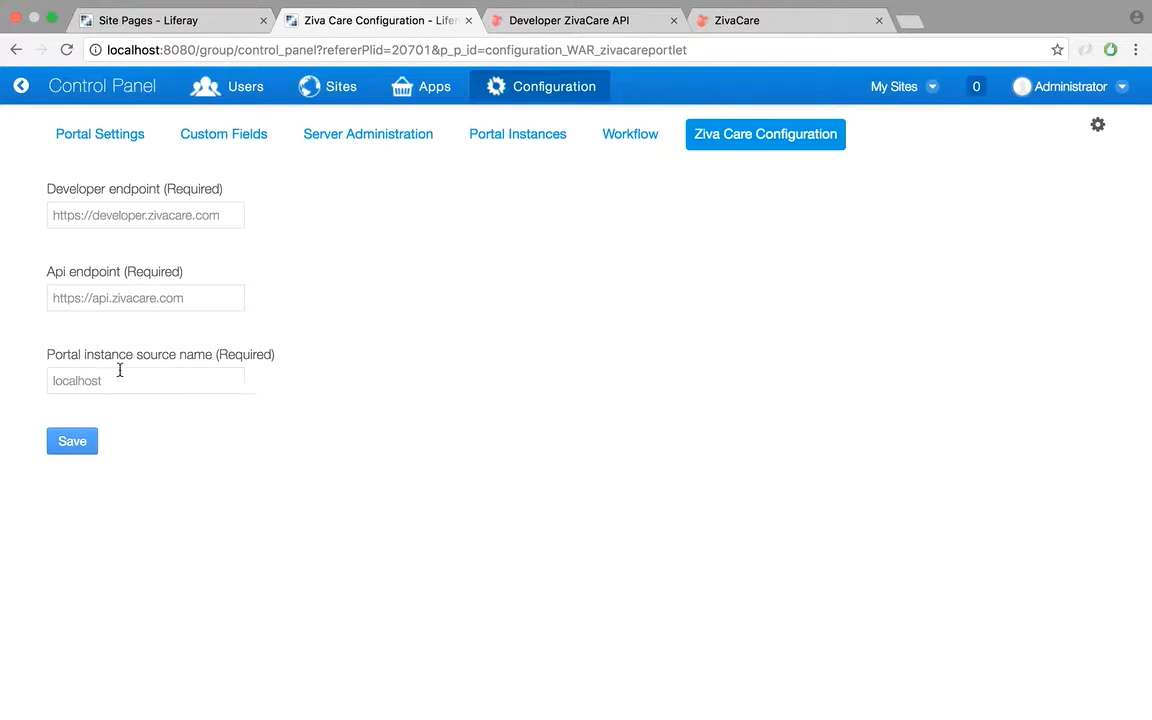
{"action": "left_click_drag", "start_coordinate": [113, 380], "coordinate": [42, 381]}
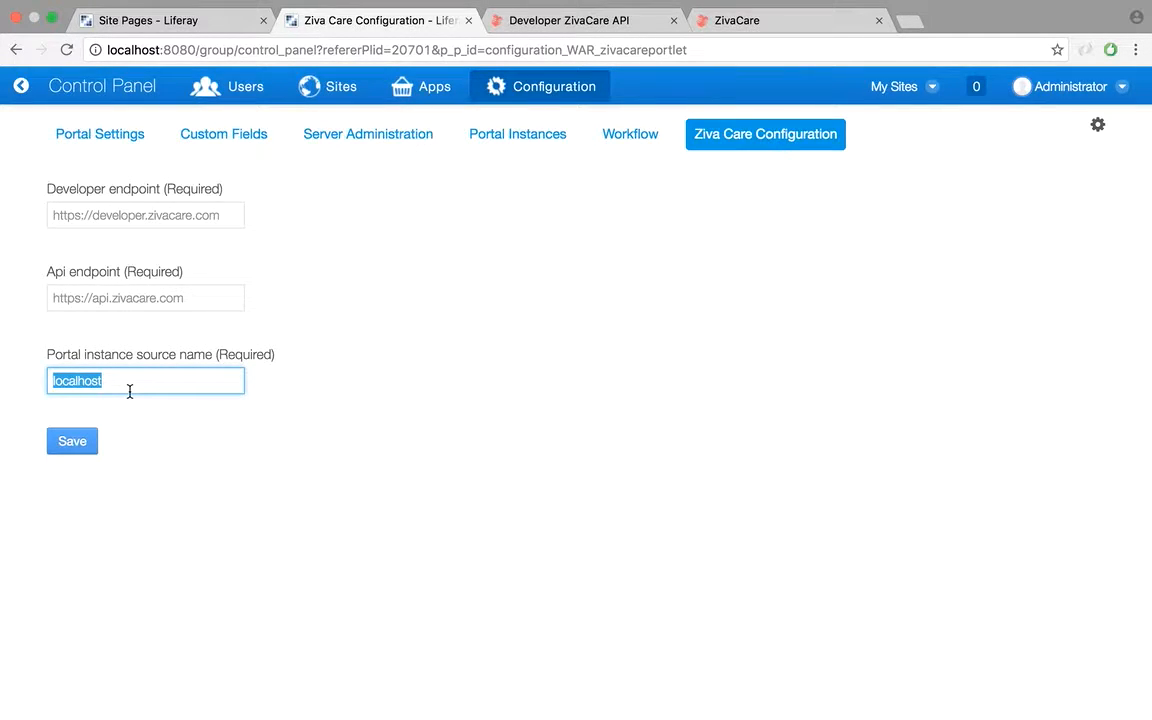
Step: Return to the Ziva Care Tutorial site's Status page and examine the connected sources and their data streams
{"action": "left_click", "coordinate": [896, 88]}
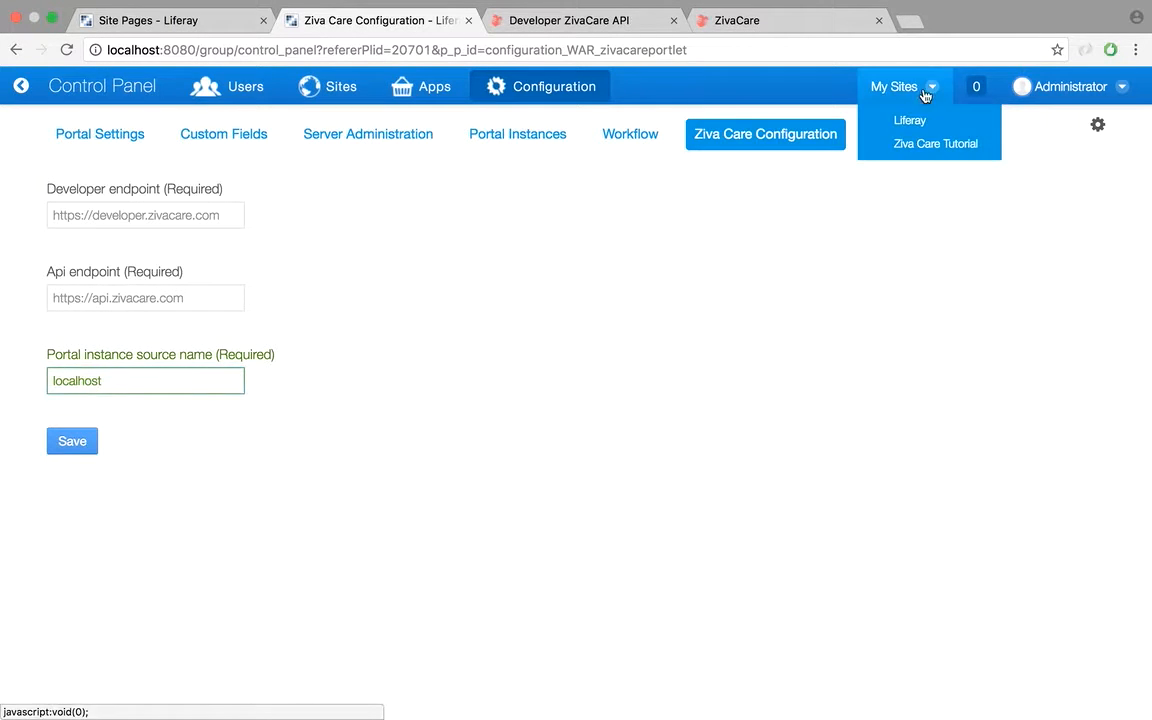
{"action": "left_click", "coordinate": [933, 146]}
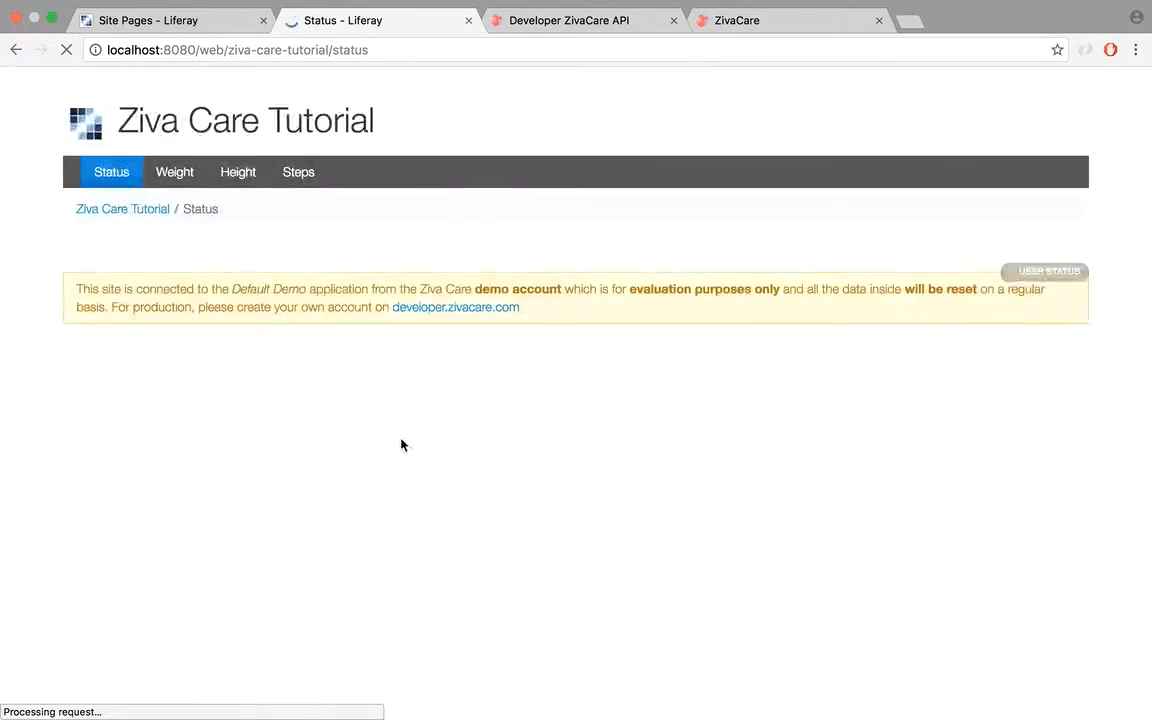
{"action": "scroll", "coordinate": [410, 450], "scroll_direction": "down", "scroll_amount": 1}
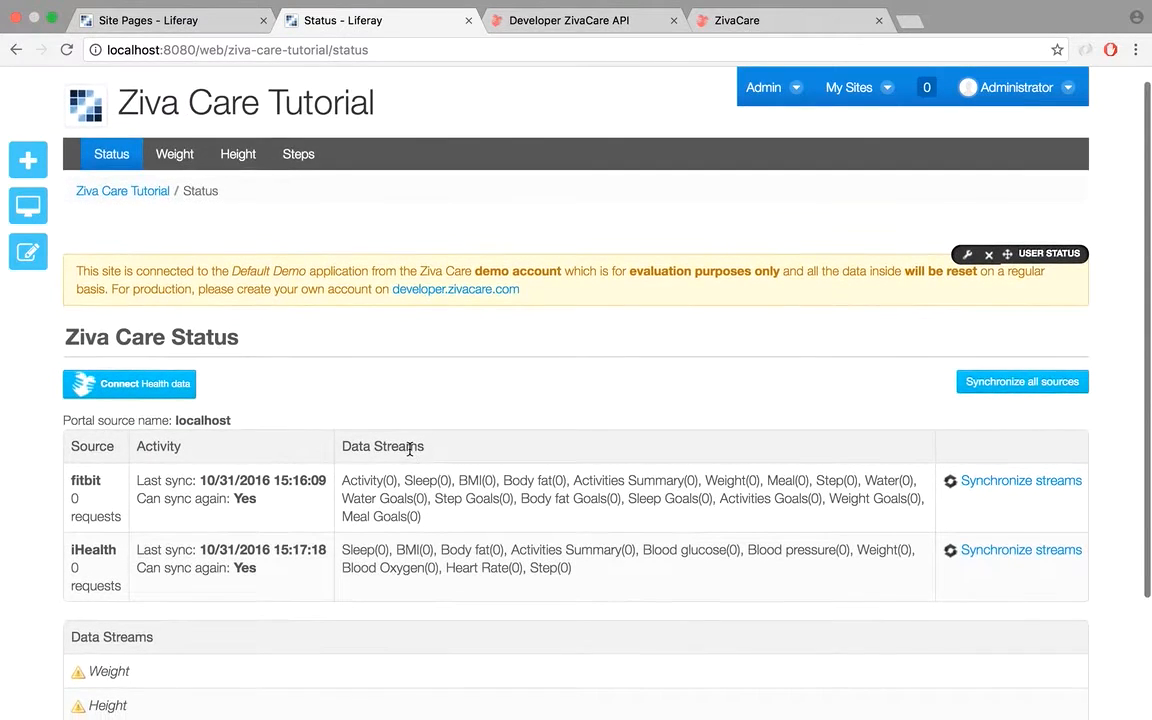
{"action": "scroll", "coordinate": [410, 450], "scroll_direction": "down", "scroll_amount": 2}
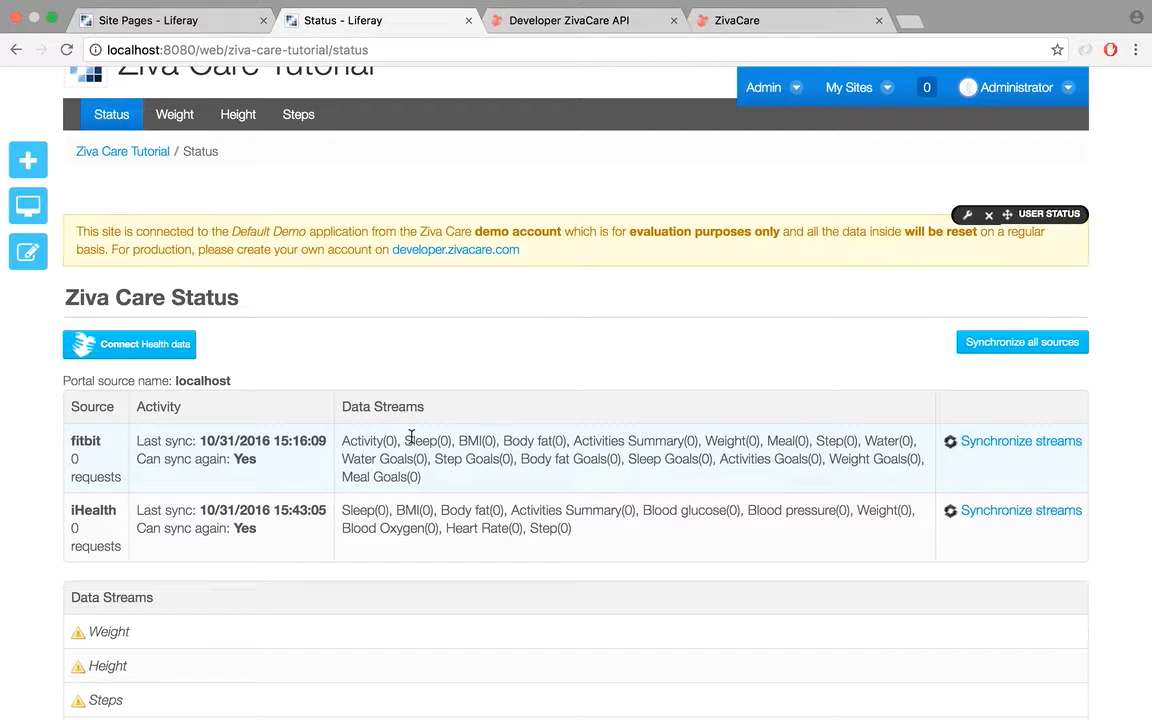
{"action": "scroll", "coordinate": [360, 440], "scroll_direction": "down", "scroll_amount": 1}
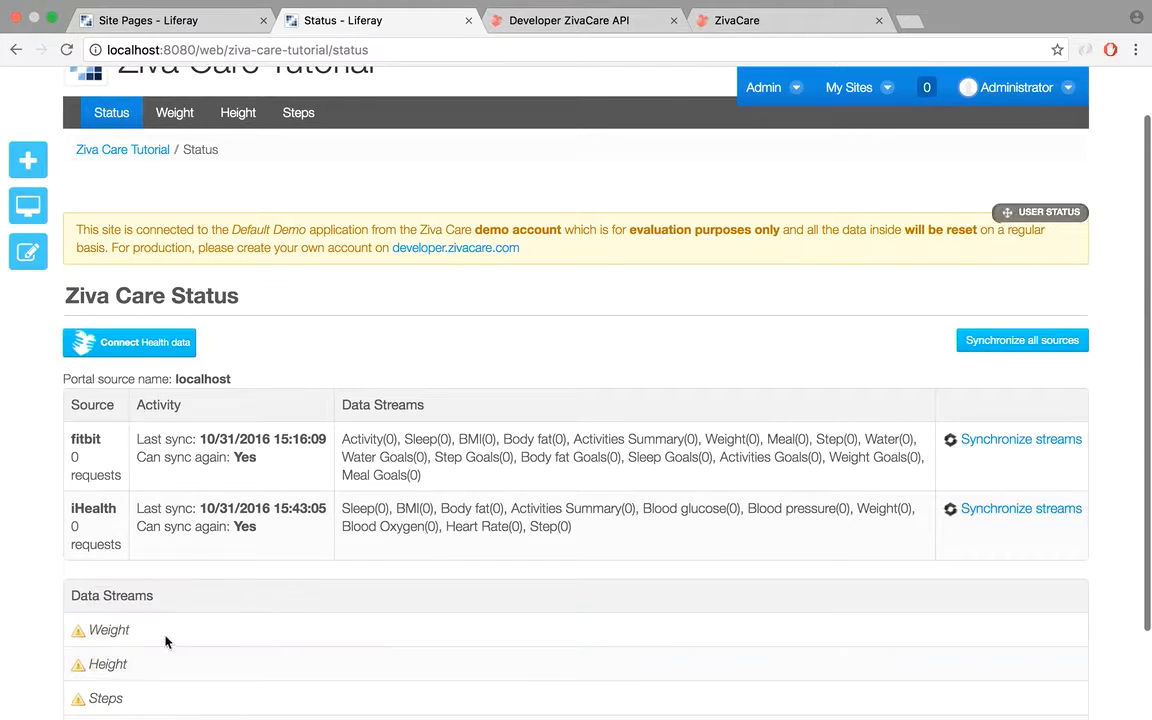
{"action": "scroll", "coordinate": [291, 528], "scroll_direction": "up", "scroll_amount": 2}
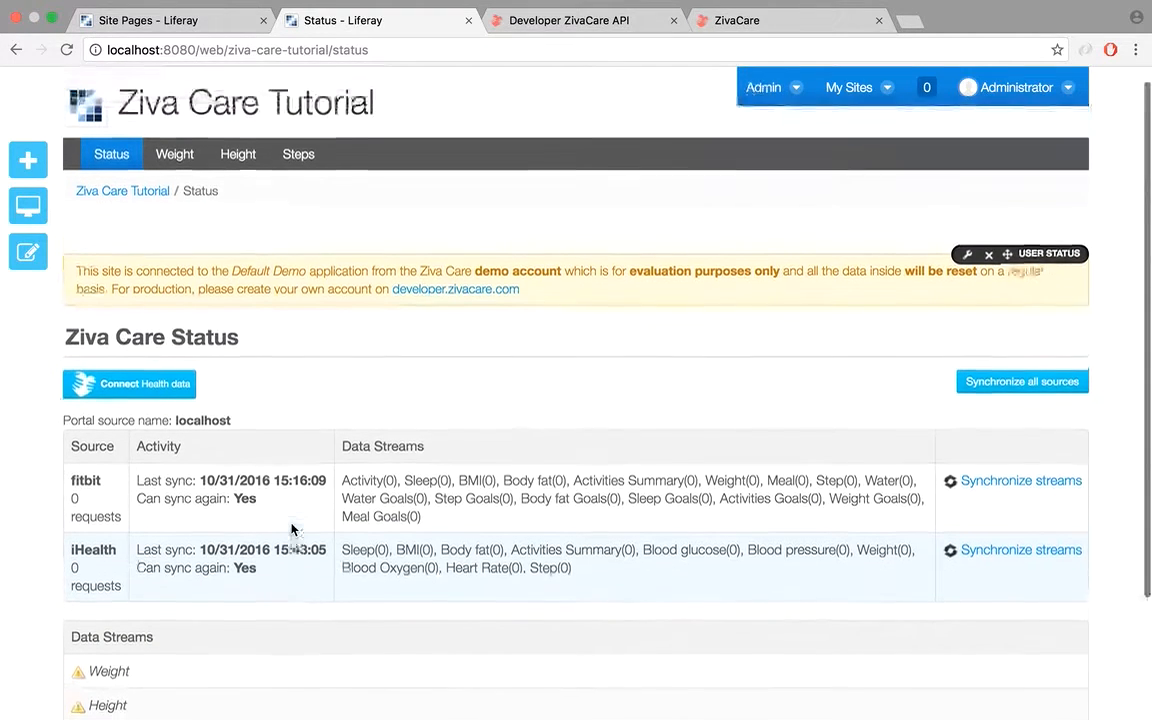
Step: Find the Stream Viewer application by searching for "stream" and add it to the site's Weight page
{"action": "left_click", "coordinate": [175, 172]}
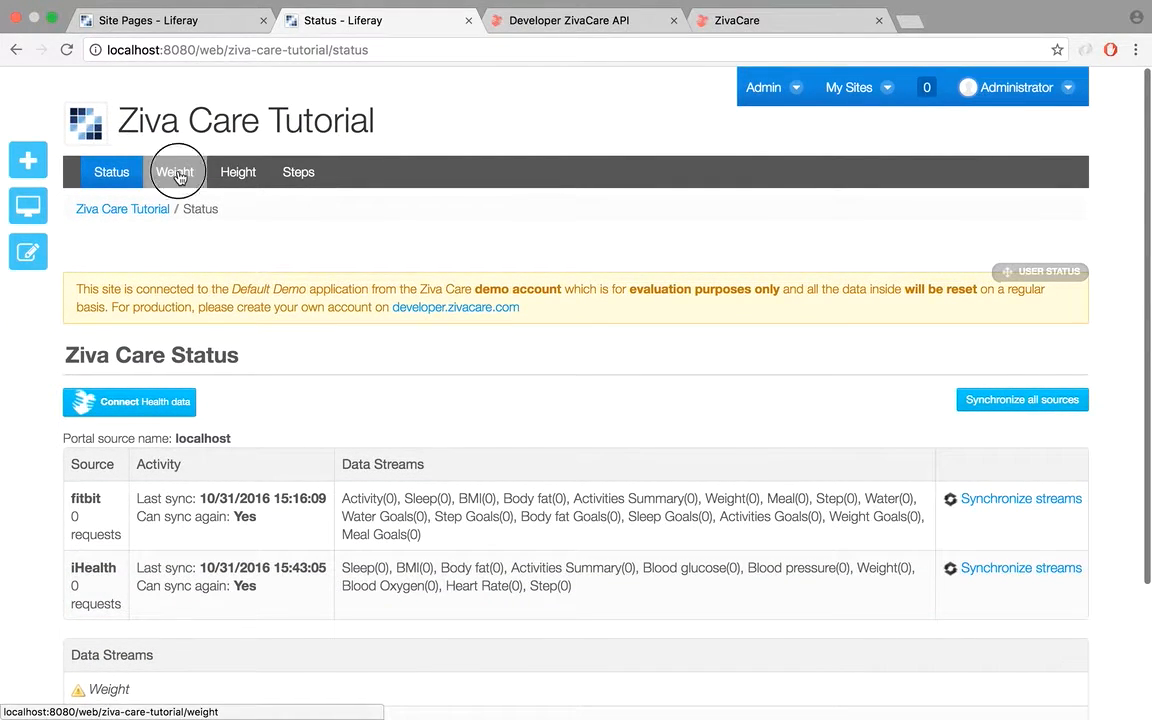
{"action": "left_click", "coordinate": [26, 164]}
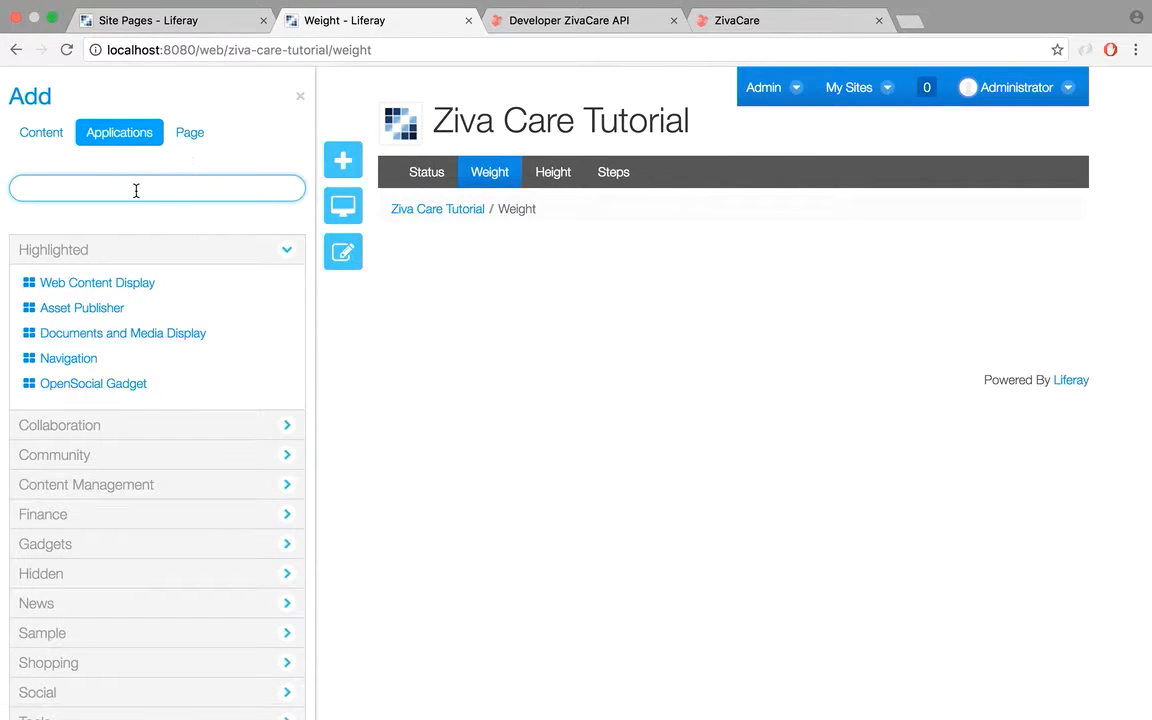
{"action": "type", "text": "stream"}
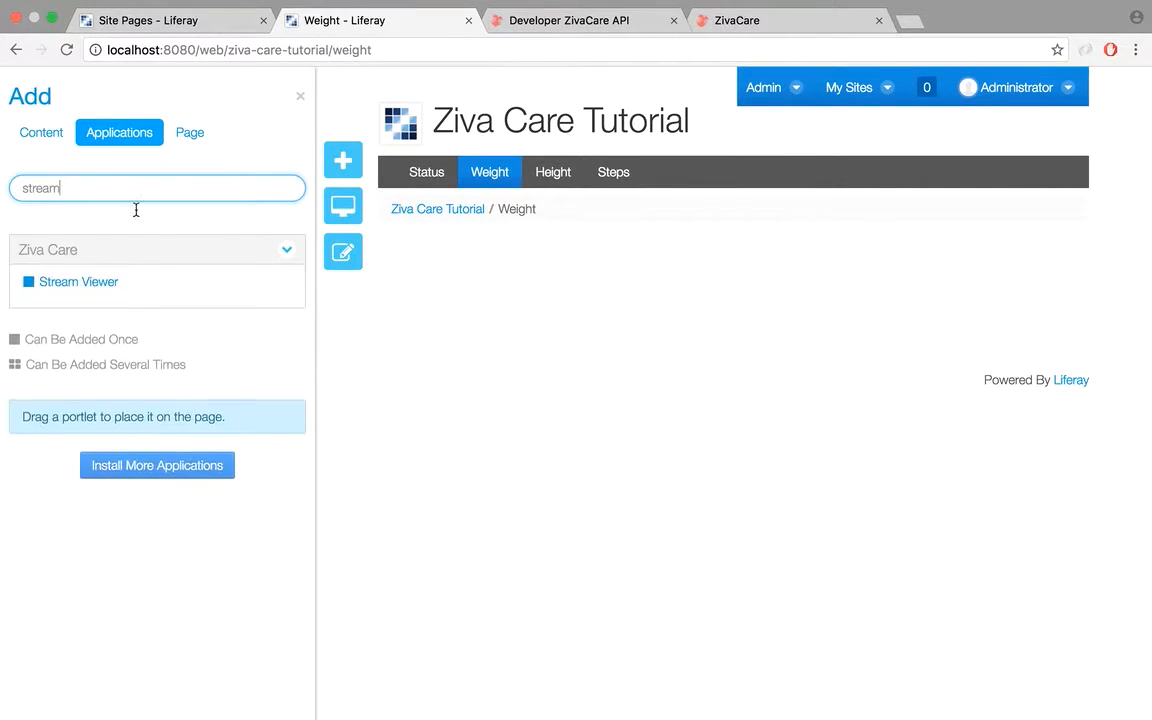
{"action": "left_click", "coordinate": [280, 282]}
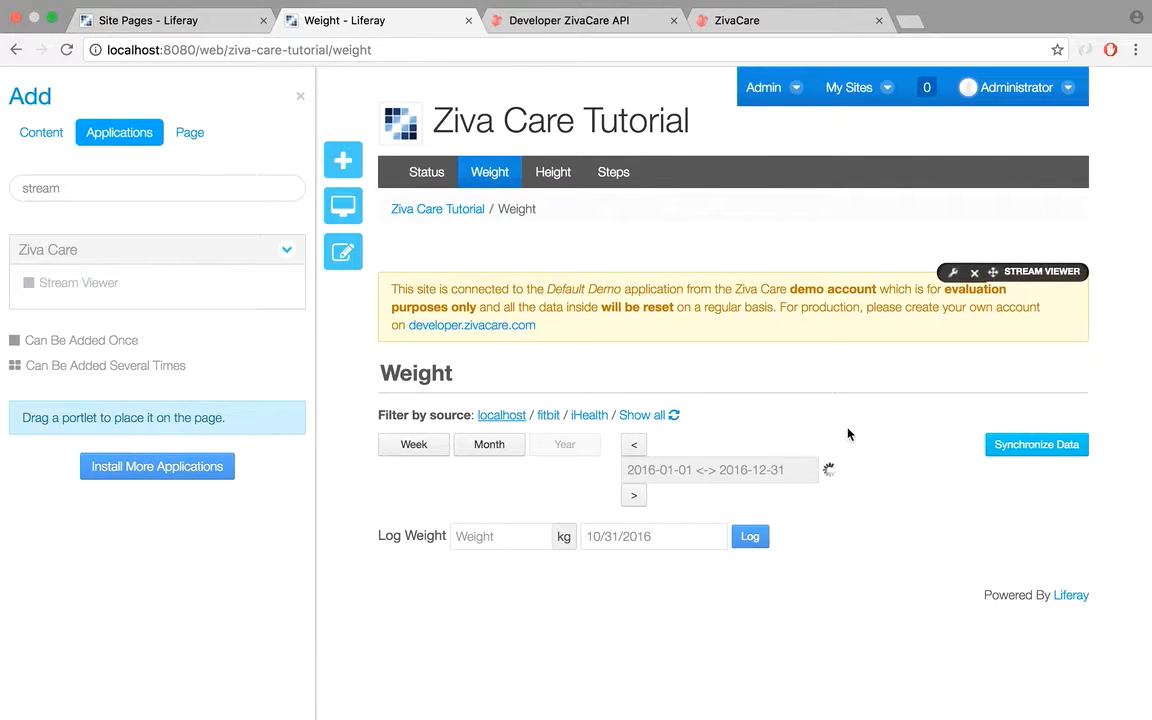
{"action": "left_click", "coordinate": [301, 98]}
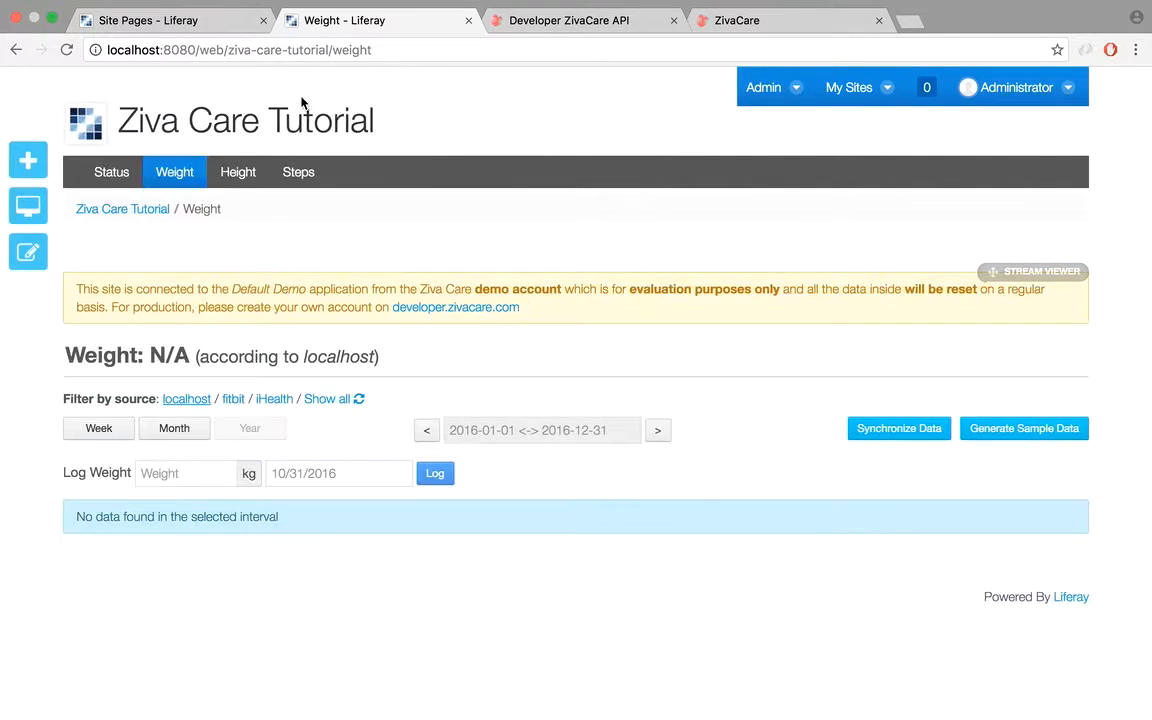
Step: View the data stream choices in the Stream Viewer's configuration, and close it with Weight still selected
{"action": "left_click", "coordinate": [953, 273]}
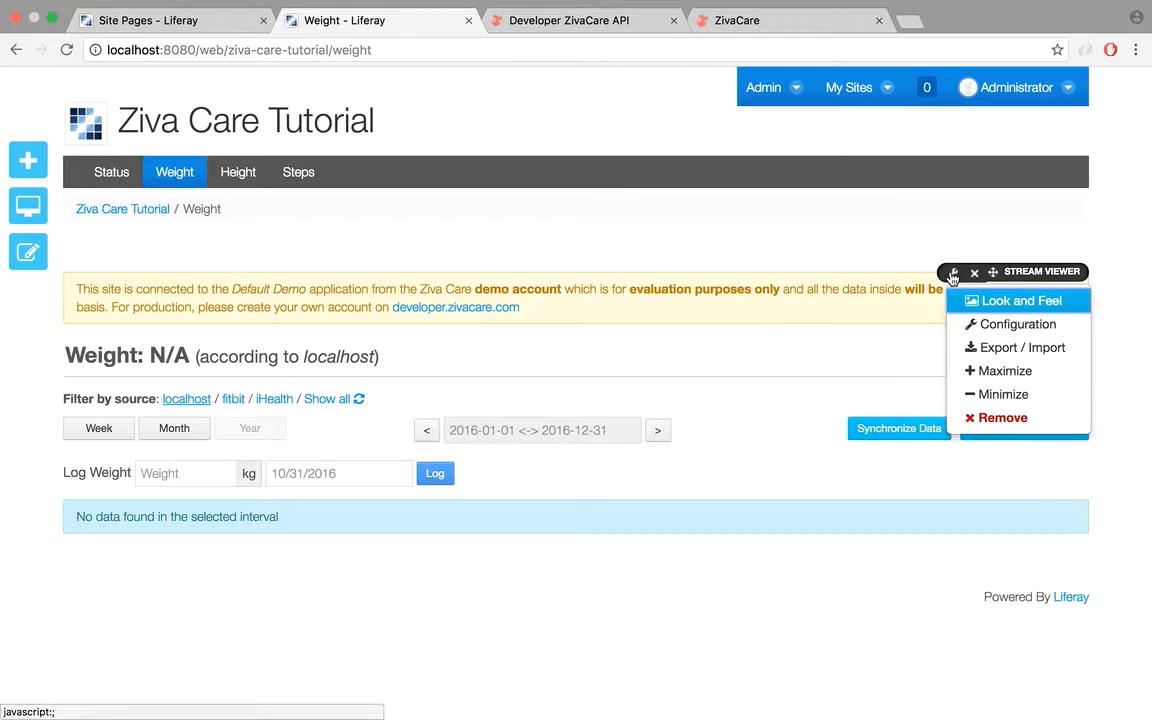
{"action": "left_click", "coordinate": [990, 325]}
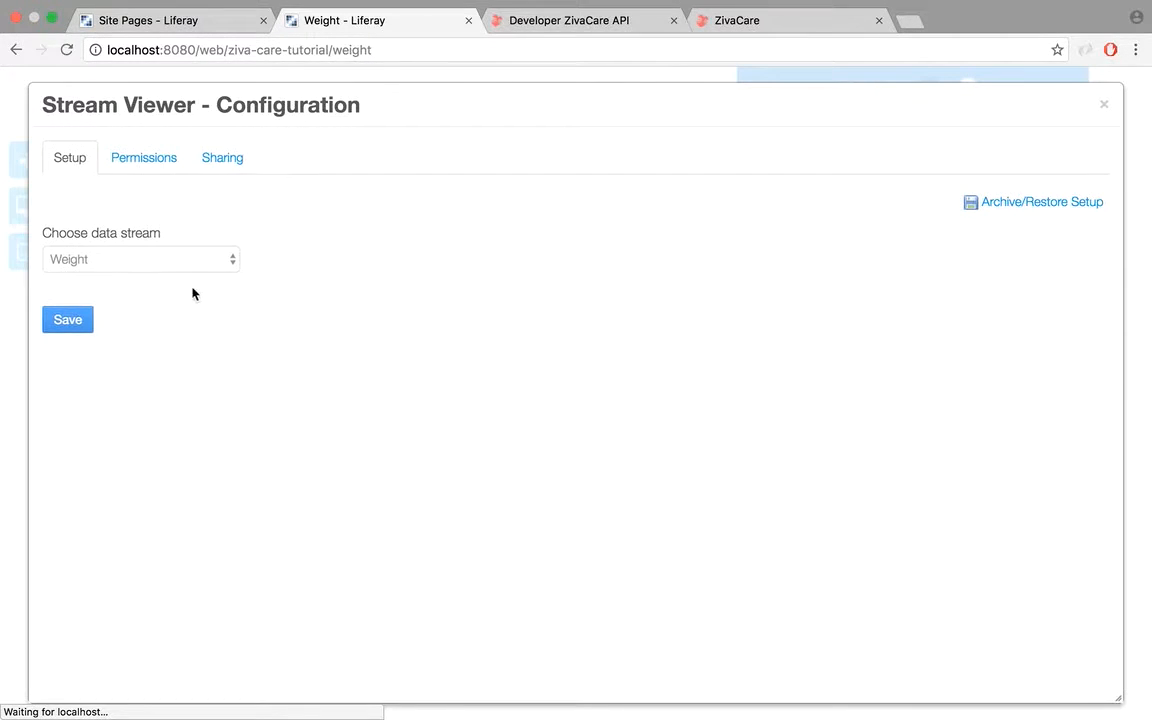
{"action": "left_click", "coordinate": [157, 265]}
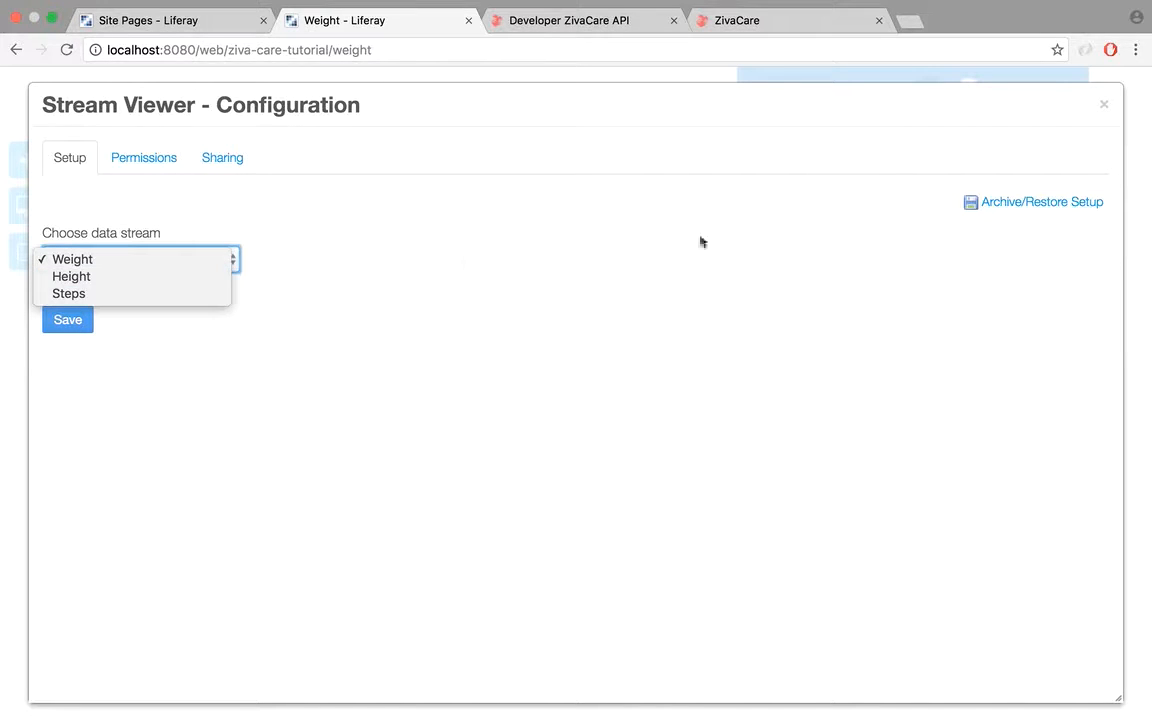
{"action": "left_click", "coordinate": [1104, 110]}
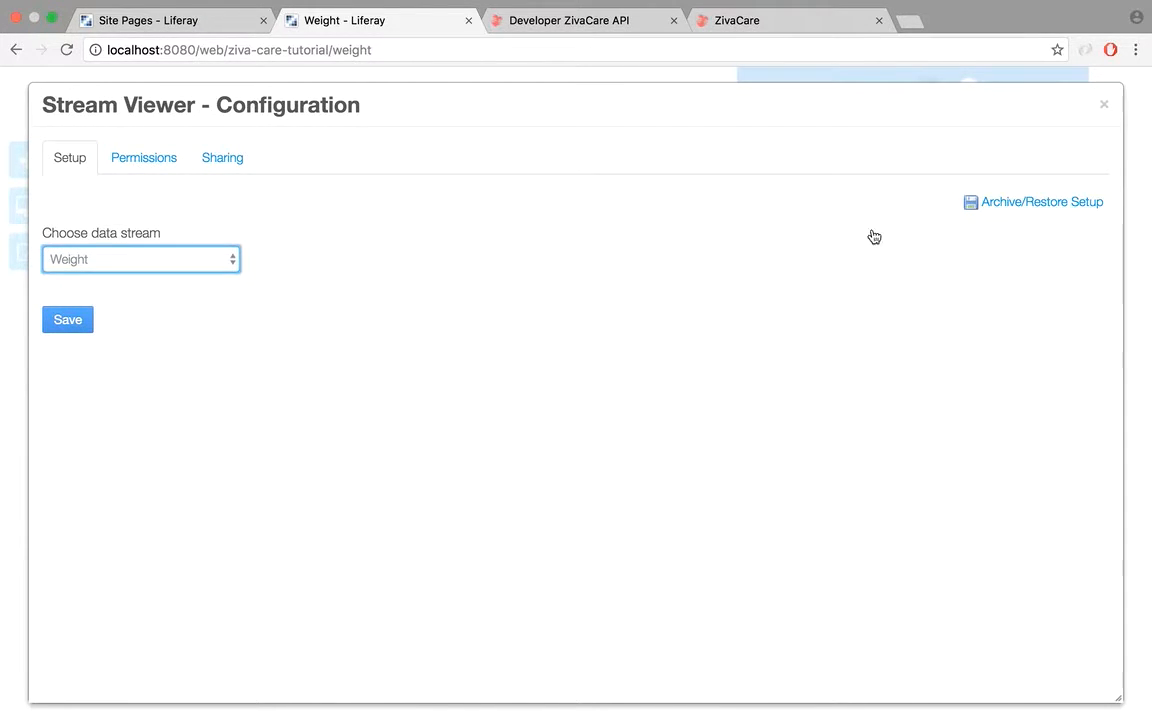
{"action": "left_click", "coordinate": [1105, 109]}
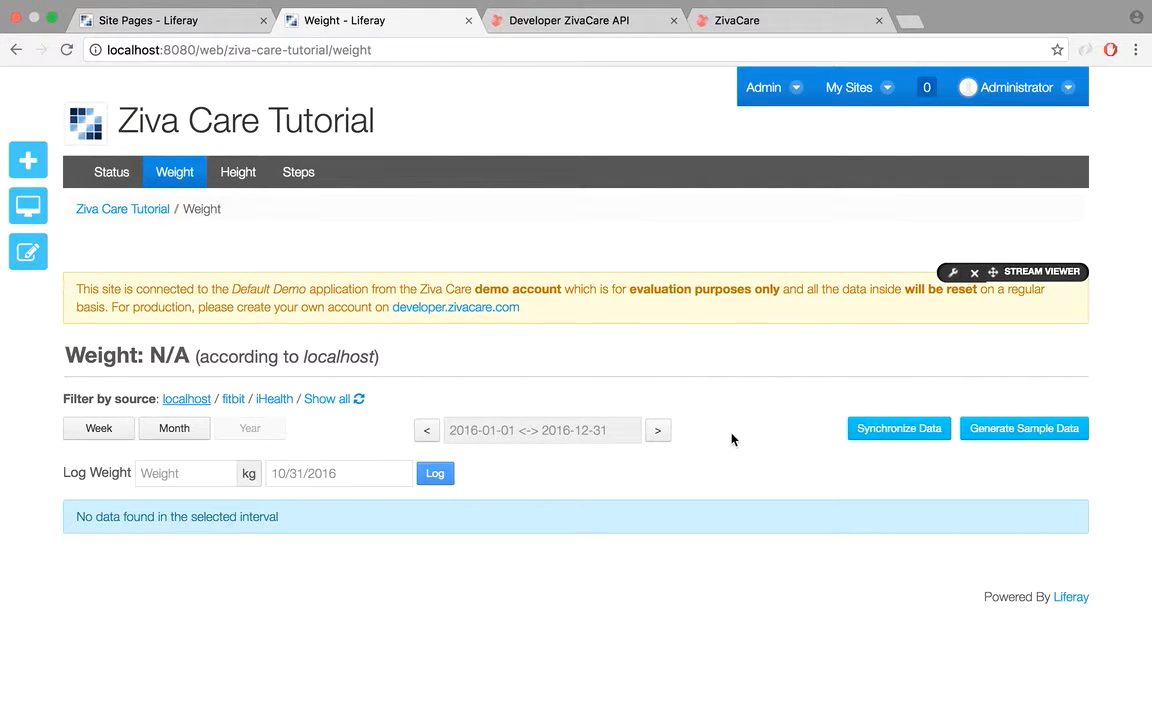
Step: Generate sample data for the Weight stream and examine the resulting chart
{"action": "left_click", "coordinate": [992, 432]}
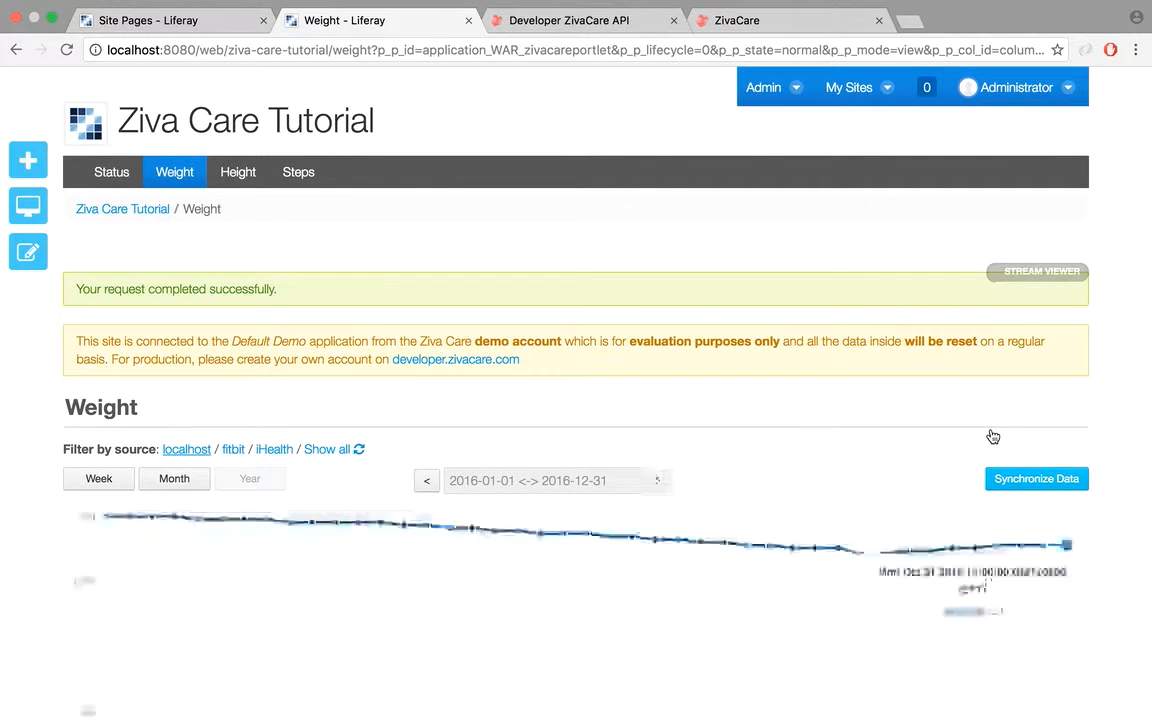
{"action": "scroll", "coordinate": [992, 436], "scroll_direction": "down", "scroll_amount": 1}
{"action": "scroll", "coordinate": [992, 436], "scroll_direction": "down", "scroll_amount": 1}
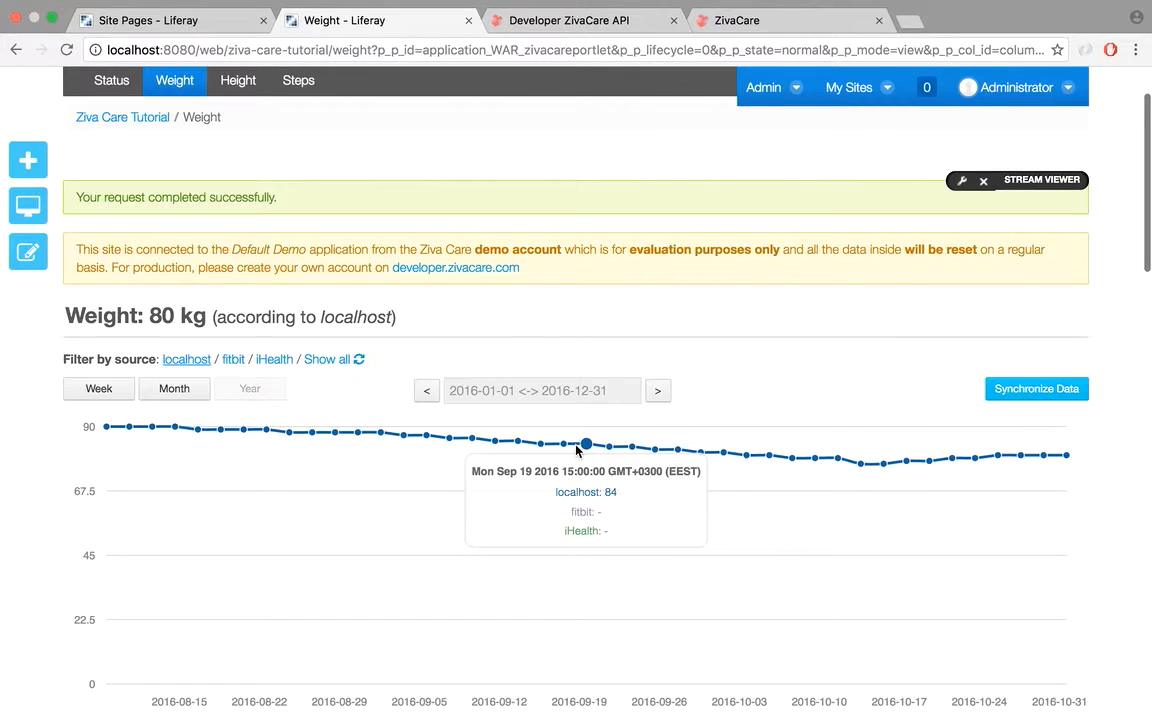
{"action": "scroll", "coordinate": [700, 445], "scroll_direction": "down", "scroll_amount": 1}
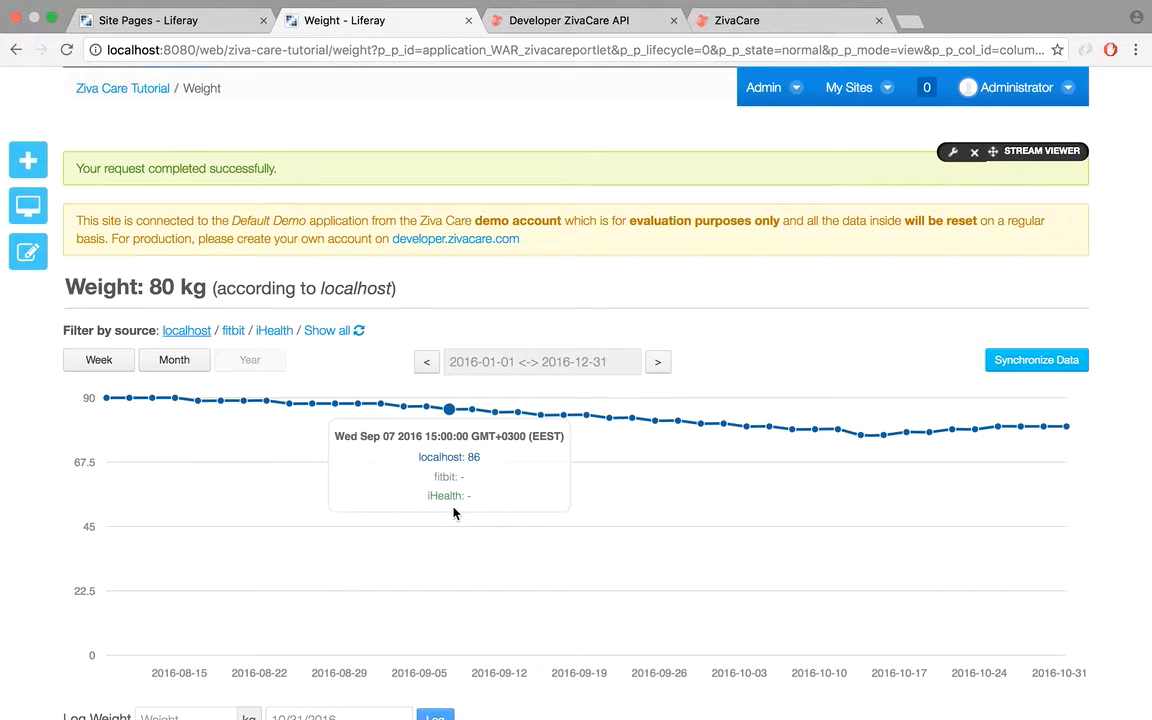
Step: Filter the weight data by the iHealth source and examine its chart and table of logged values
{"action": "left_click", "coordinate": [284, 334]}
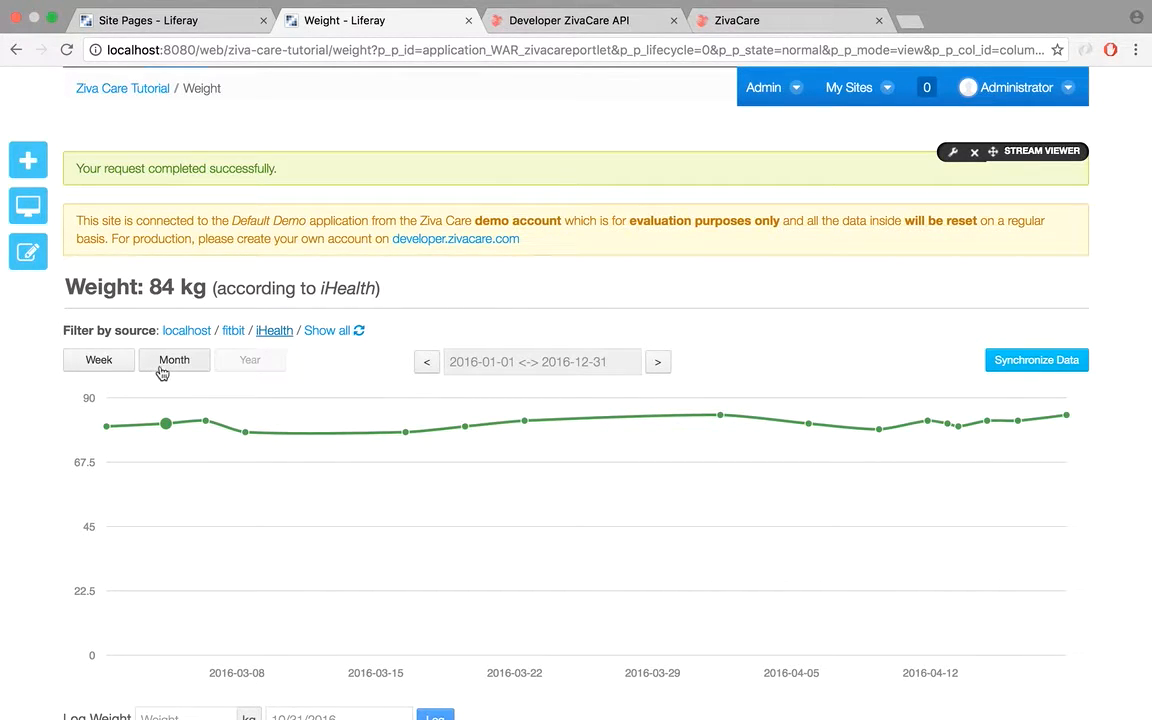
{"action": "scroll", "coordinate": [200, 425], "scroll_direction": "down", "scroll_amount": 10}
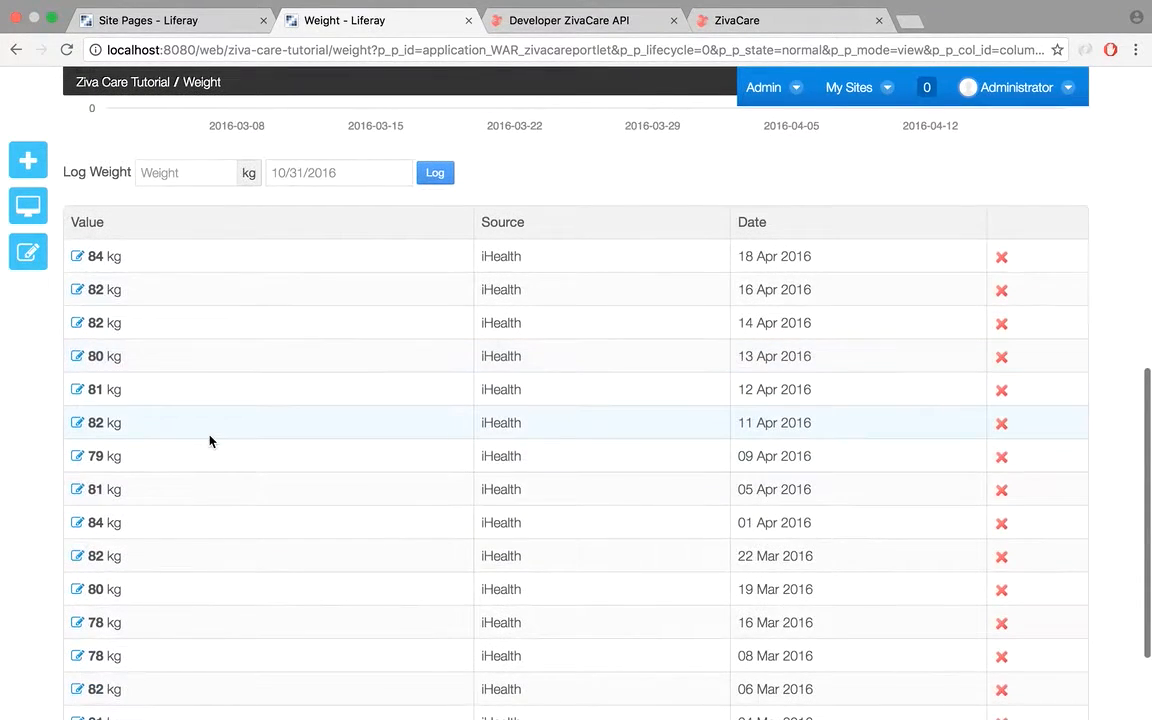
{"action": "scroll", "coordinate": [210, 440], "scroll_direction": "up", "scroll_amount": 5}
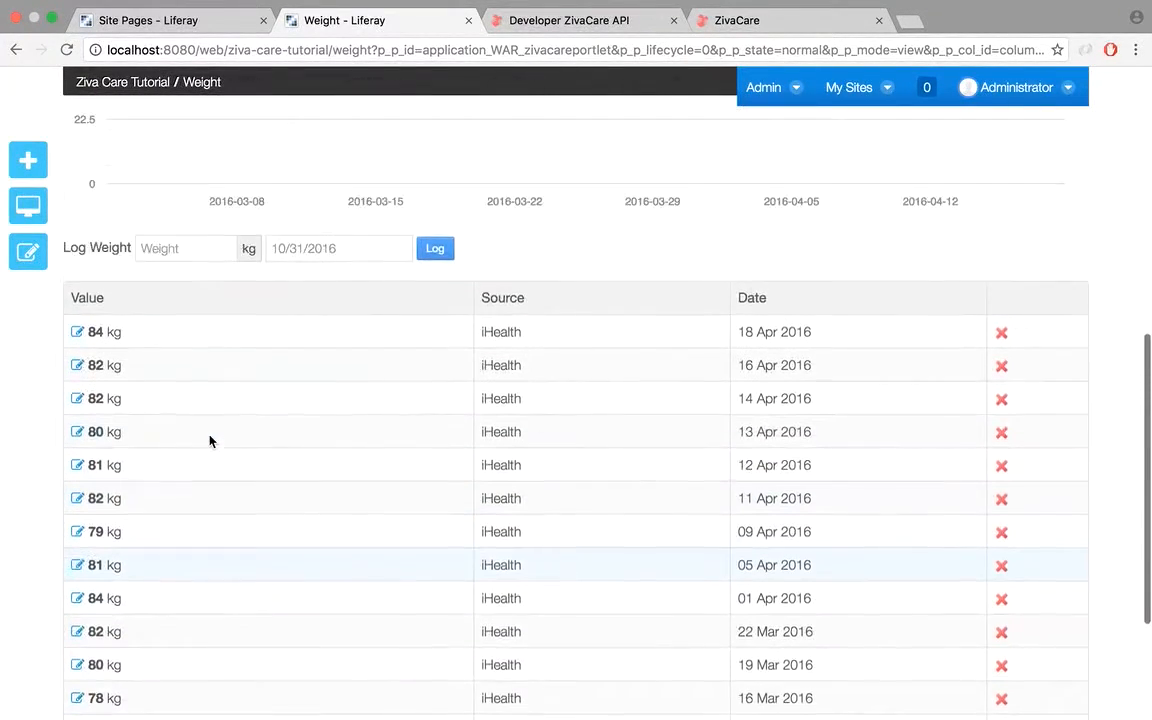
{"action": "scroll", "coordinate": [210, 440], "scroll_direction": "up", "scroll_amount": 2}
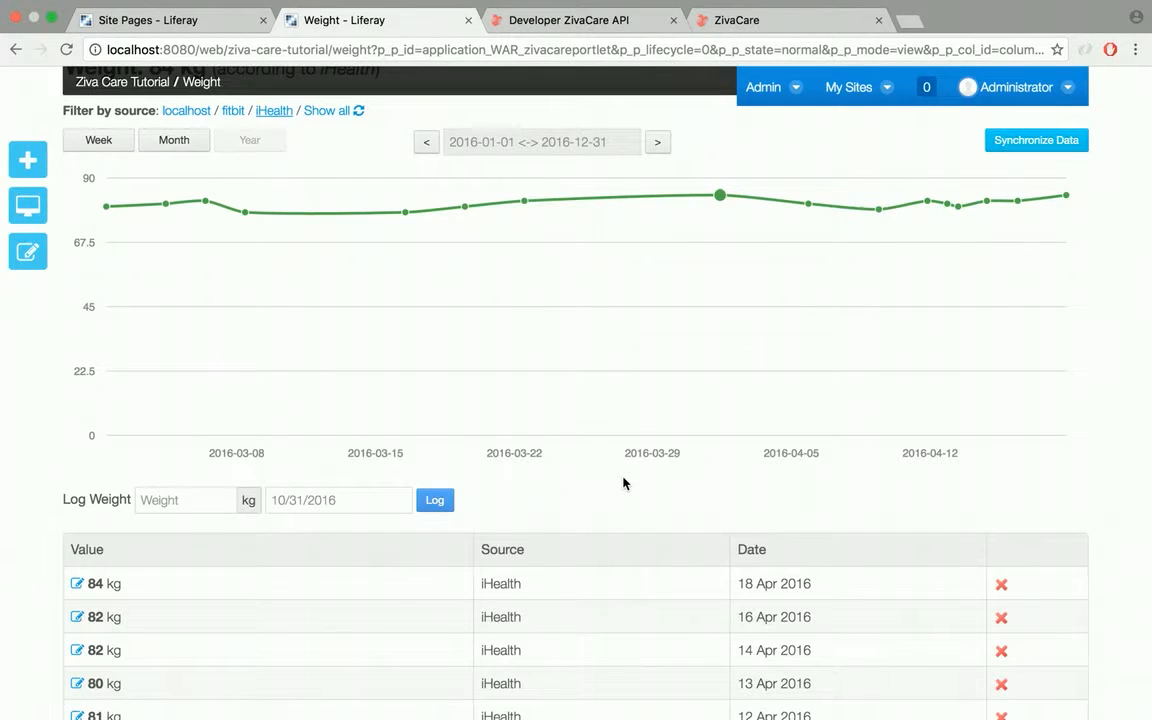
{"action": "scroll", "coordinate": [623, 483], "scroll_direction": "down", "scroll_amount": 2}
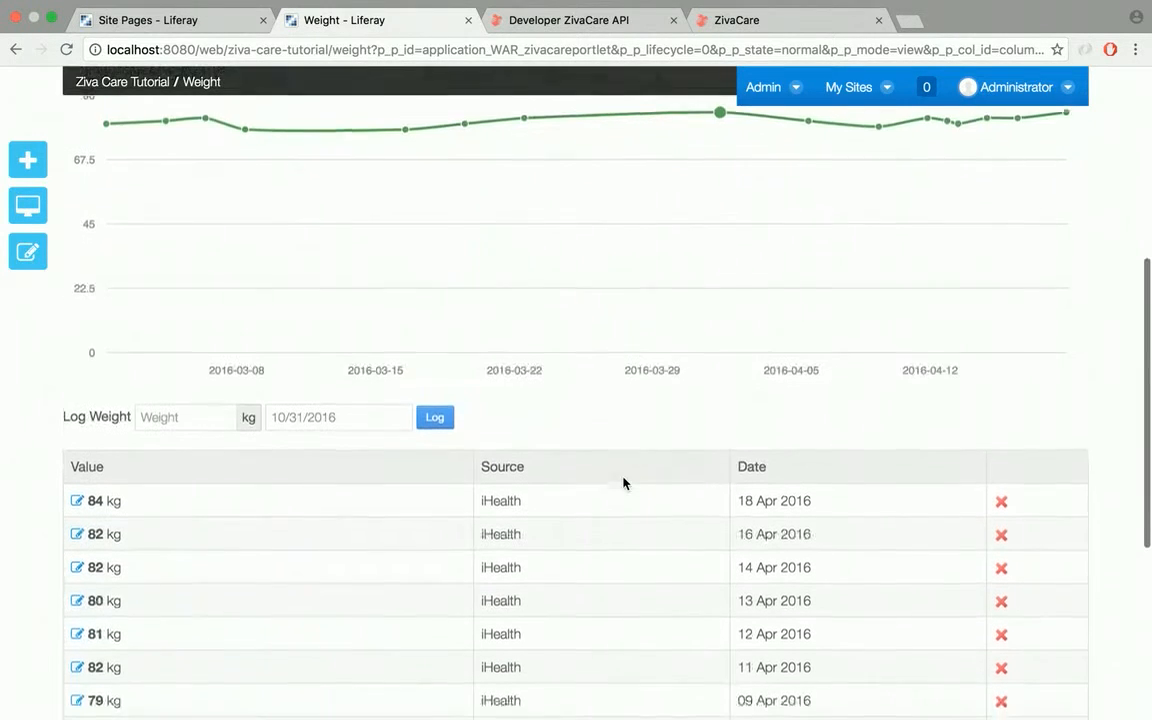
{"action": "scroll", "coordinate": [623, 483], "scroll_direction": "up", "scroll_amount": 2}
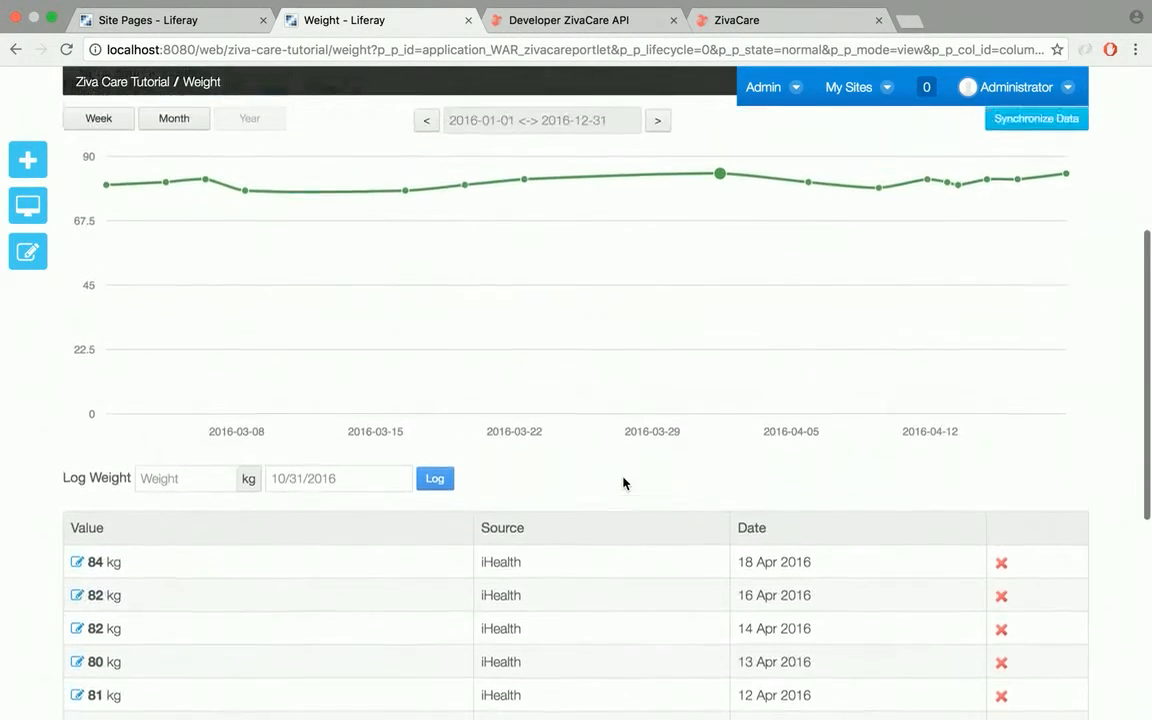